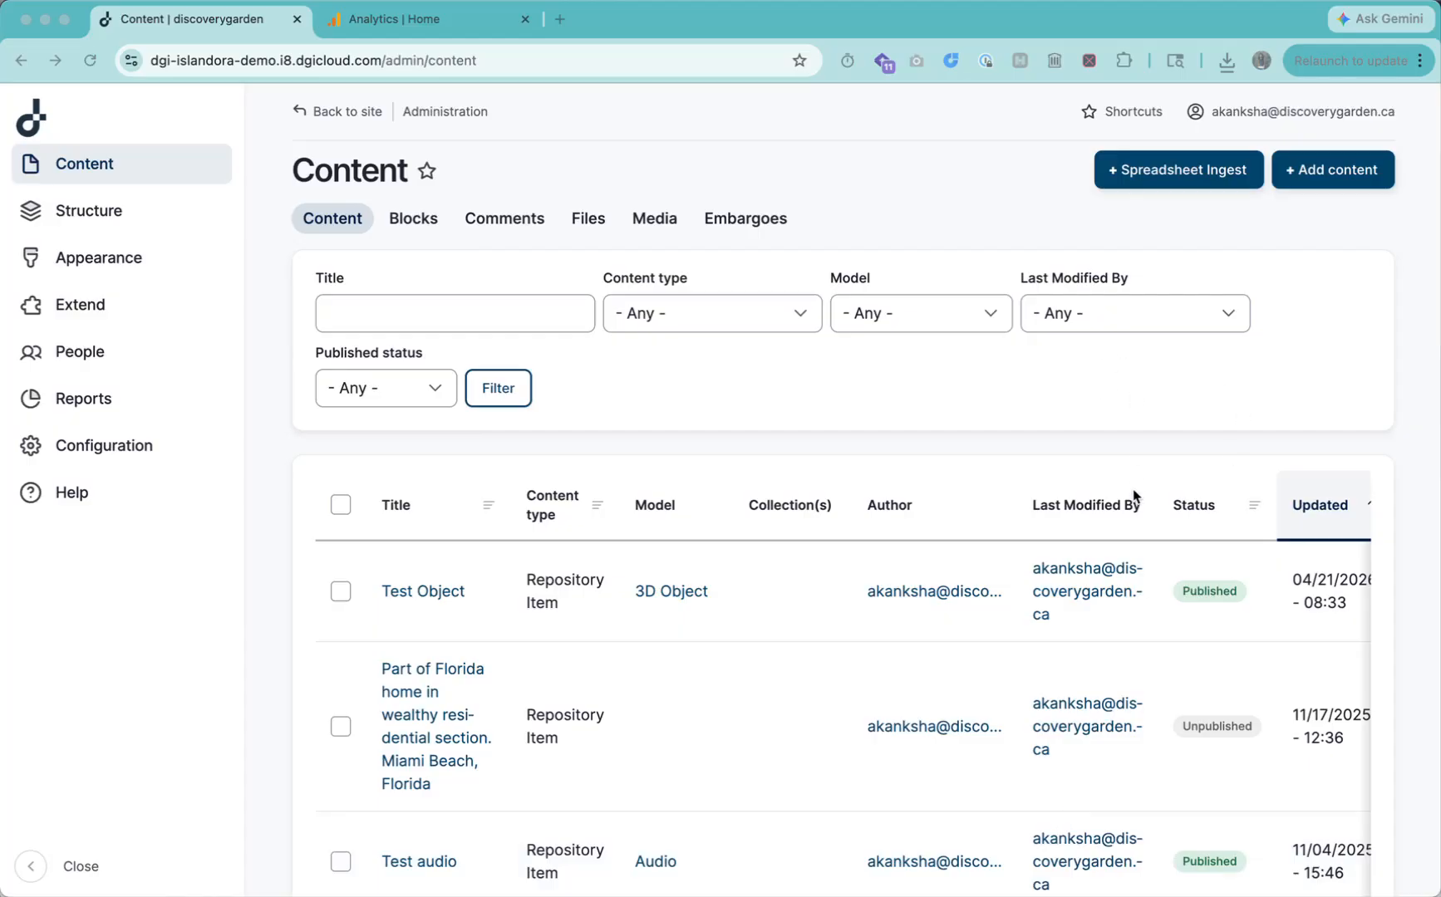
- Switch to the CSV_Demo_S3_04112025 spreadsheet in Google Sheets and review its column headers from ID through persons
{"action": "scroll", "coordinate": [1275, 667], "scroll_direction": "right", "scroll_amount": 5}
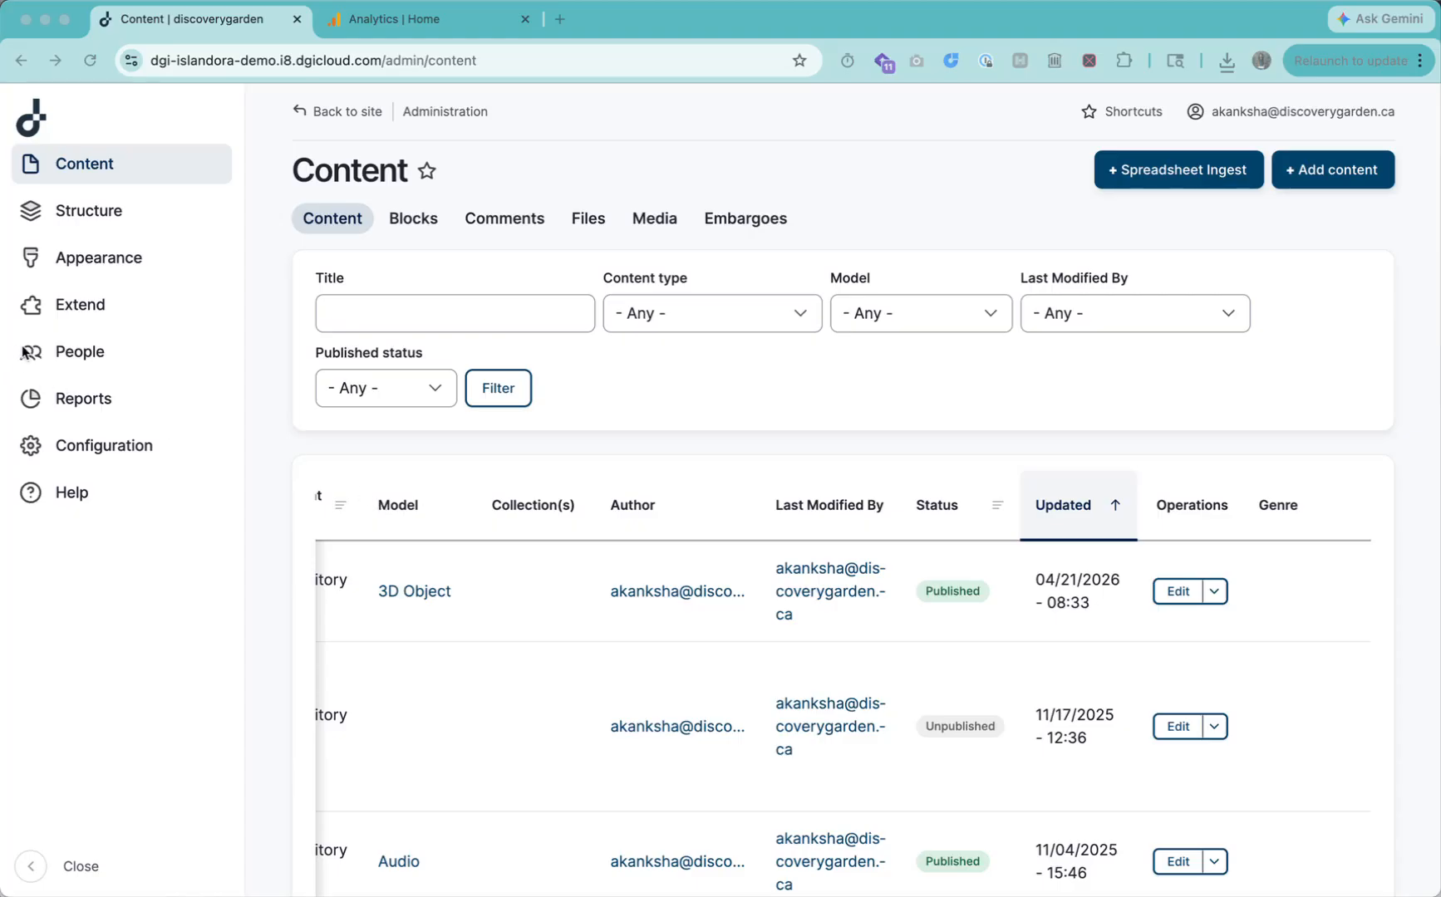
{"action": "left_click", "coordinate": [366, 15]}
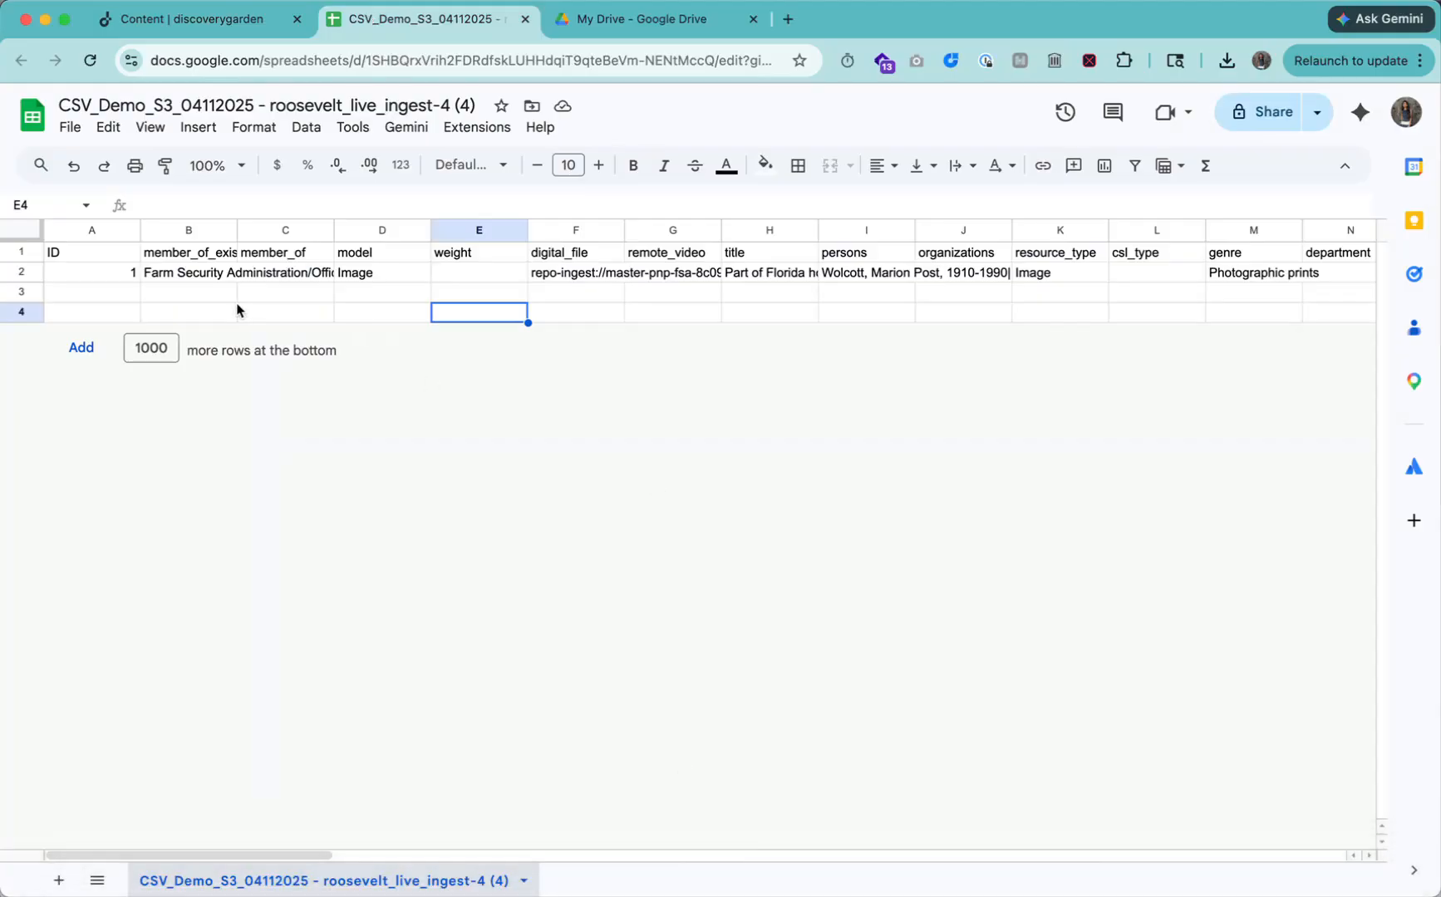
{"action": "left_click", "coordinate": [97, 256]}
{"action": "left_click", "coordinate": [177, 253]}
{"action": "left_click", "coordinate": [257, 254]}
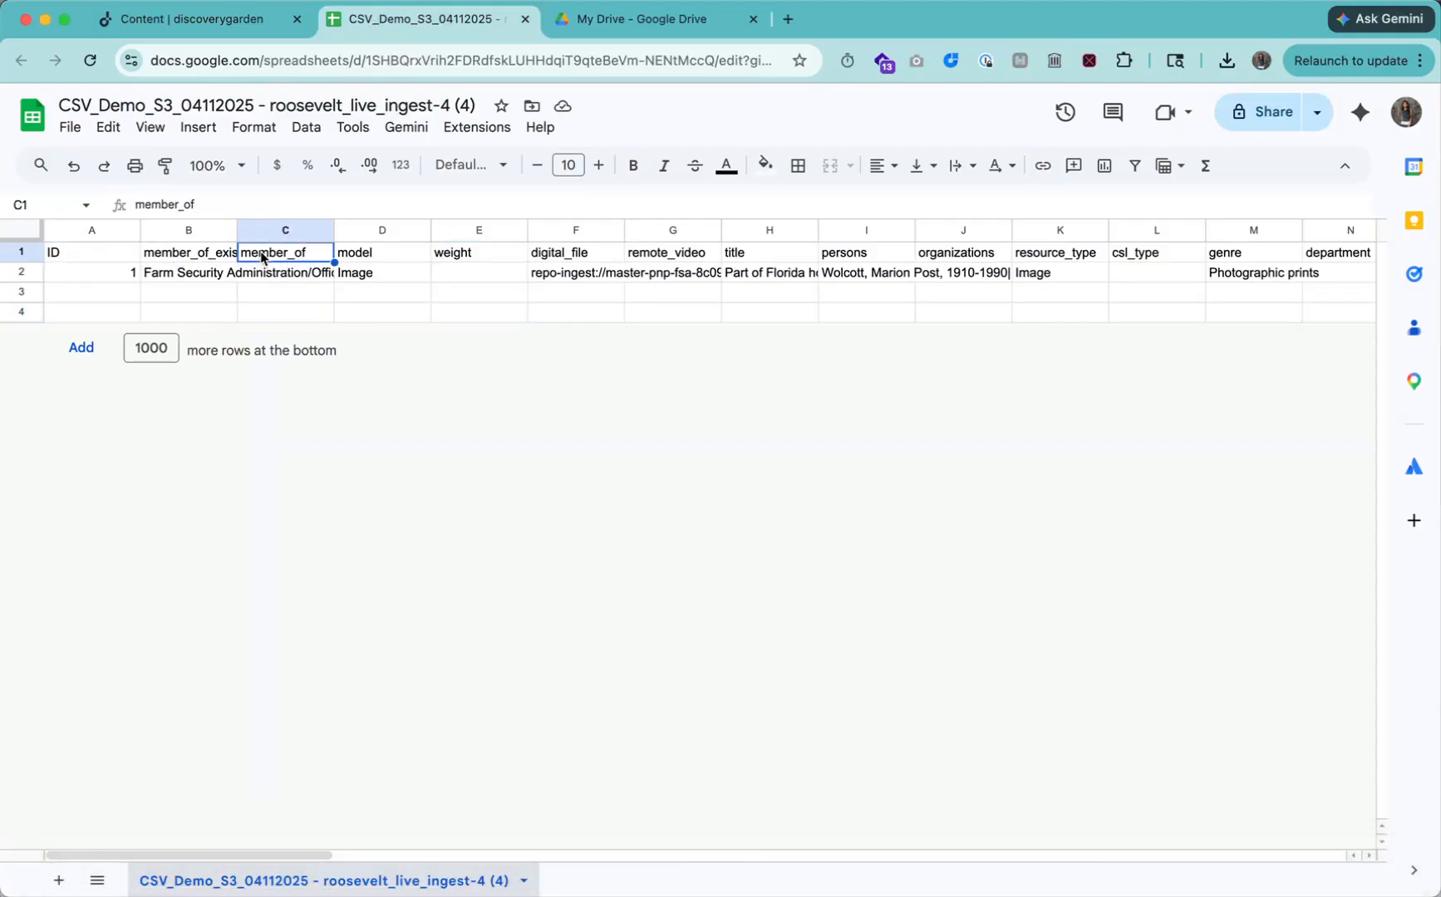
{"action": "left_click", "coordinate": [342, 260]}
{"action": "left_click", "coordinate": [455, 256]}
{"action": "left_click", "coordinate": [563, 256]}
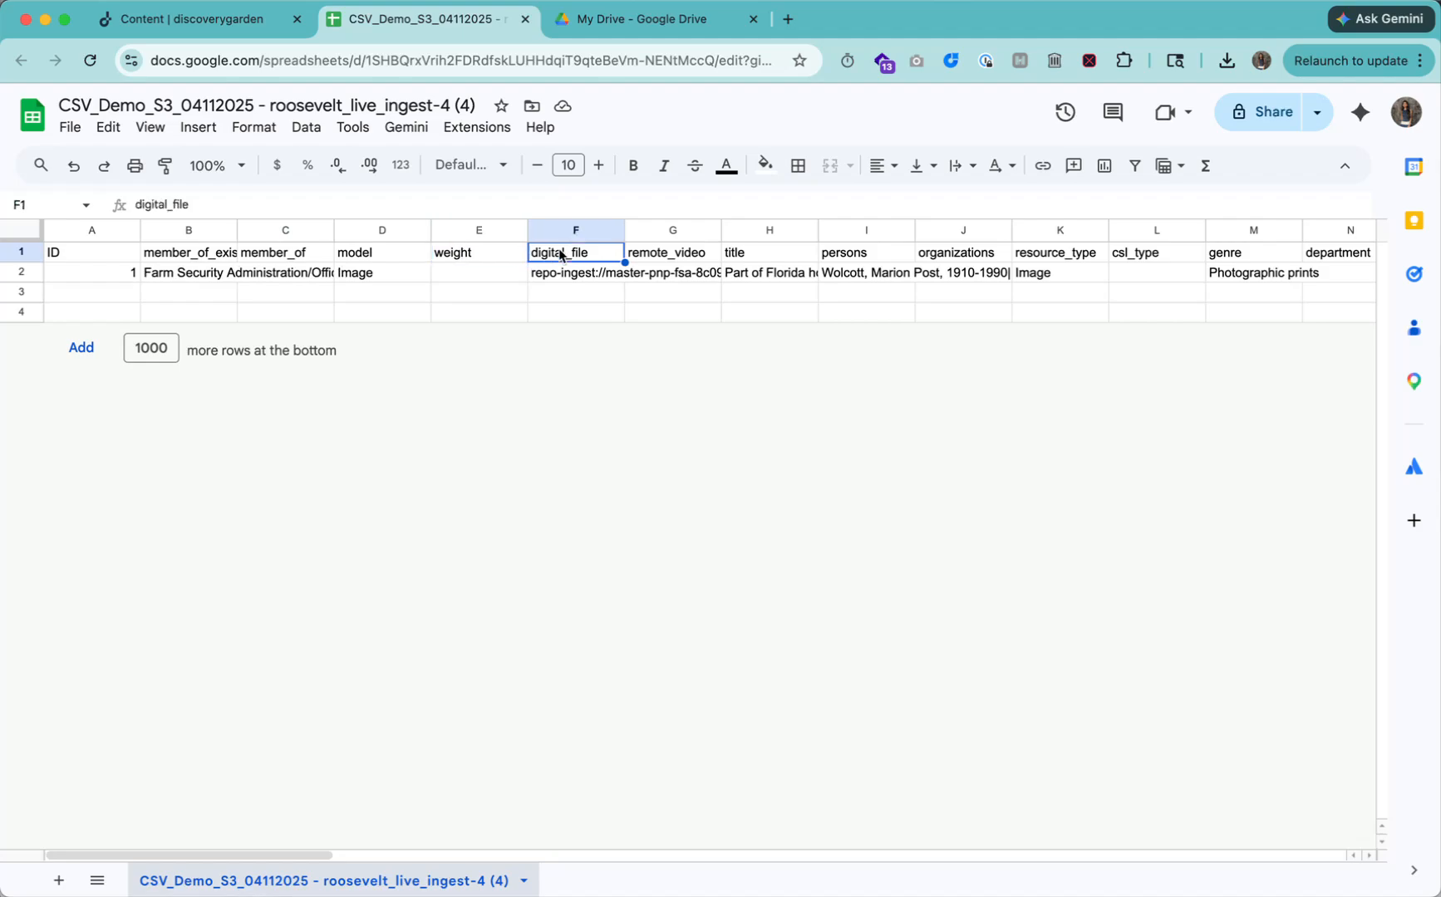
{"action": "left_click", "coordinate": [641, 255]}
{"action": "left_click", "coordinate": [743, 258]}
{"action": "left_click", "coordinate": [831, 271]}
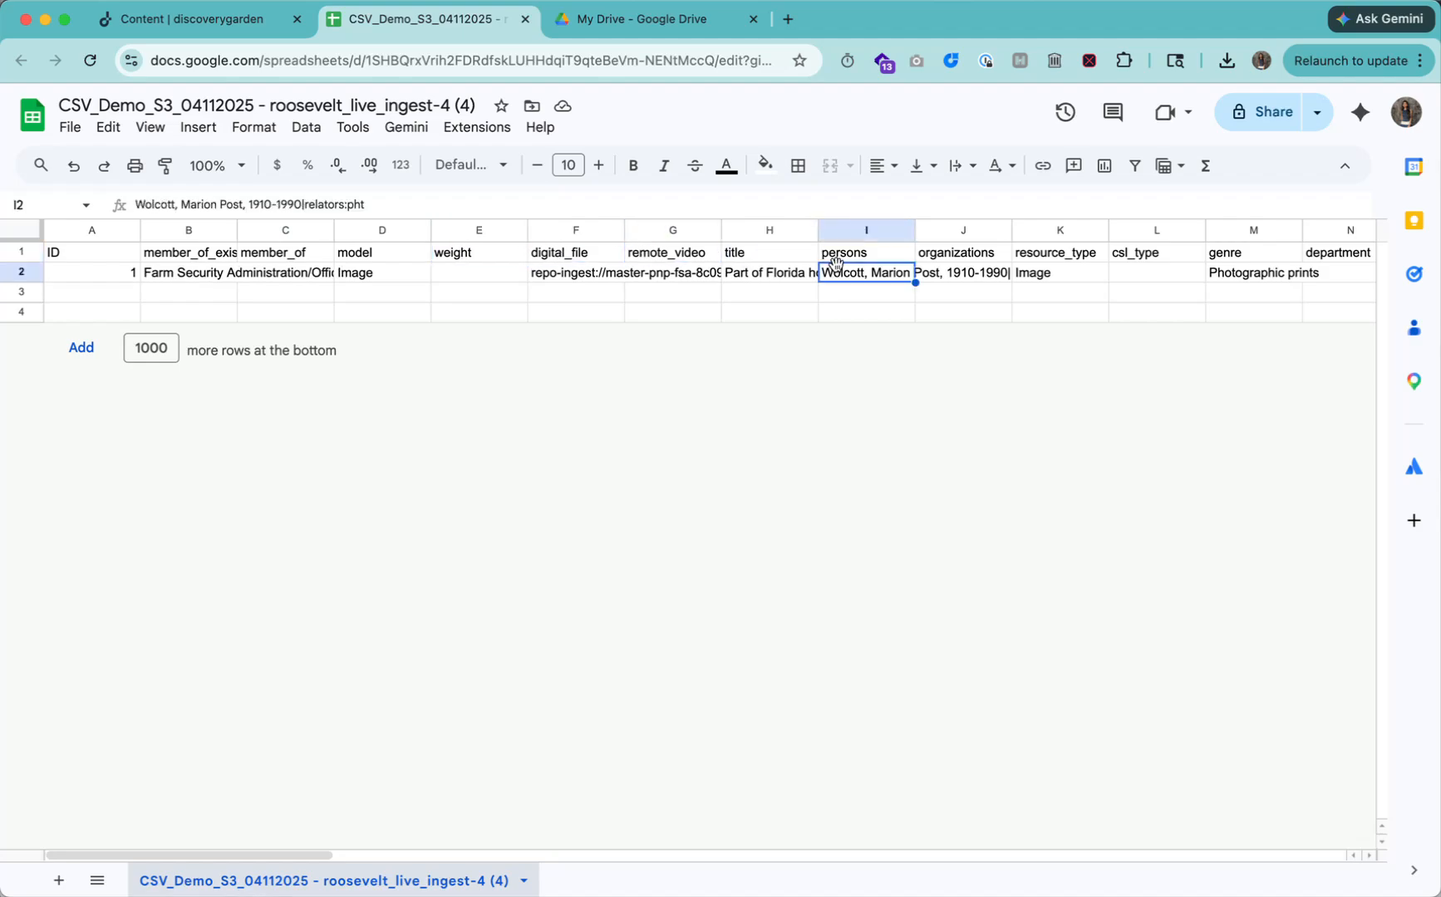
- Review the row 2 values for collection membership, model and digital file, and look over the remaining metadata columns
{"action": "left_click", "coordinate": [193, 279]}
{"action": "left_click", "coordinate": [286, 277]}
{"action": "left_click", "coordinate": [377, 274]}
{"action": "left_click", "coordinate": [559, 278]}
{"action": "left_click", "coordinate": [704, 293]}
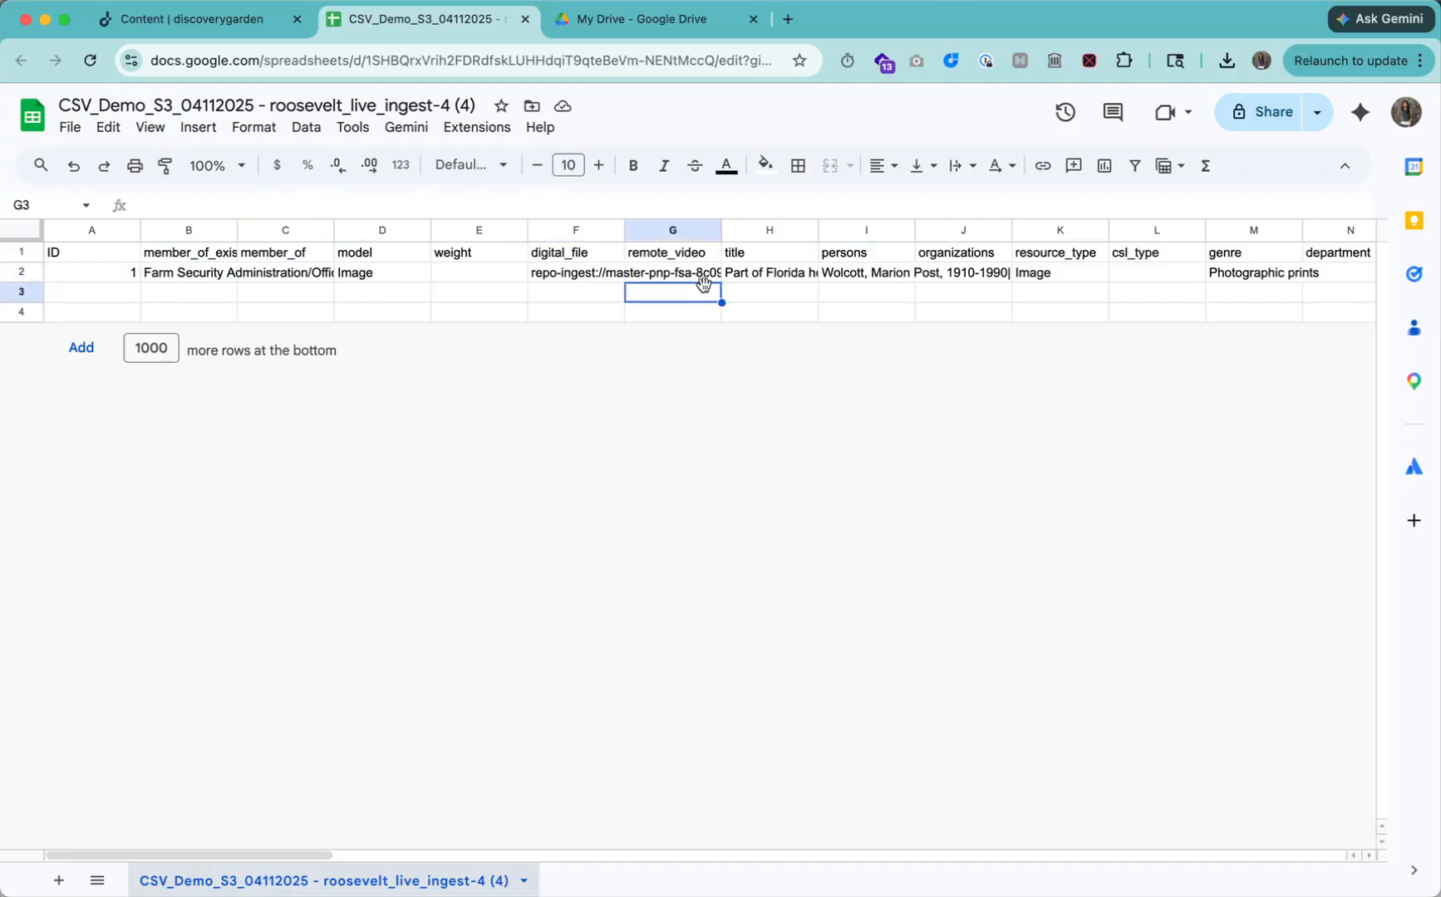
{"action": "scroll", "coordinate": [892, 311], "scroll_direction": "right", "scroll_amount": 15}
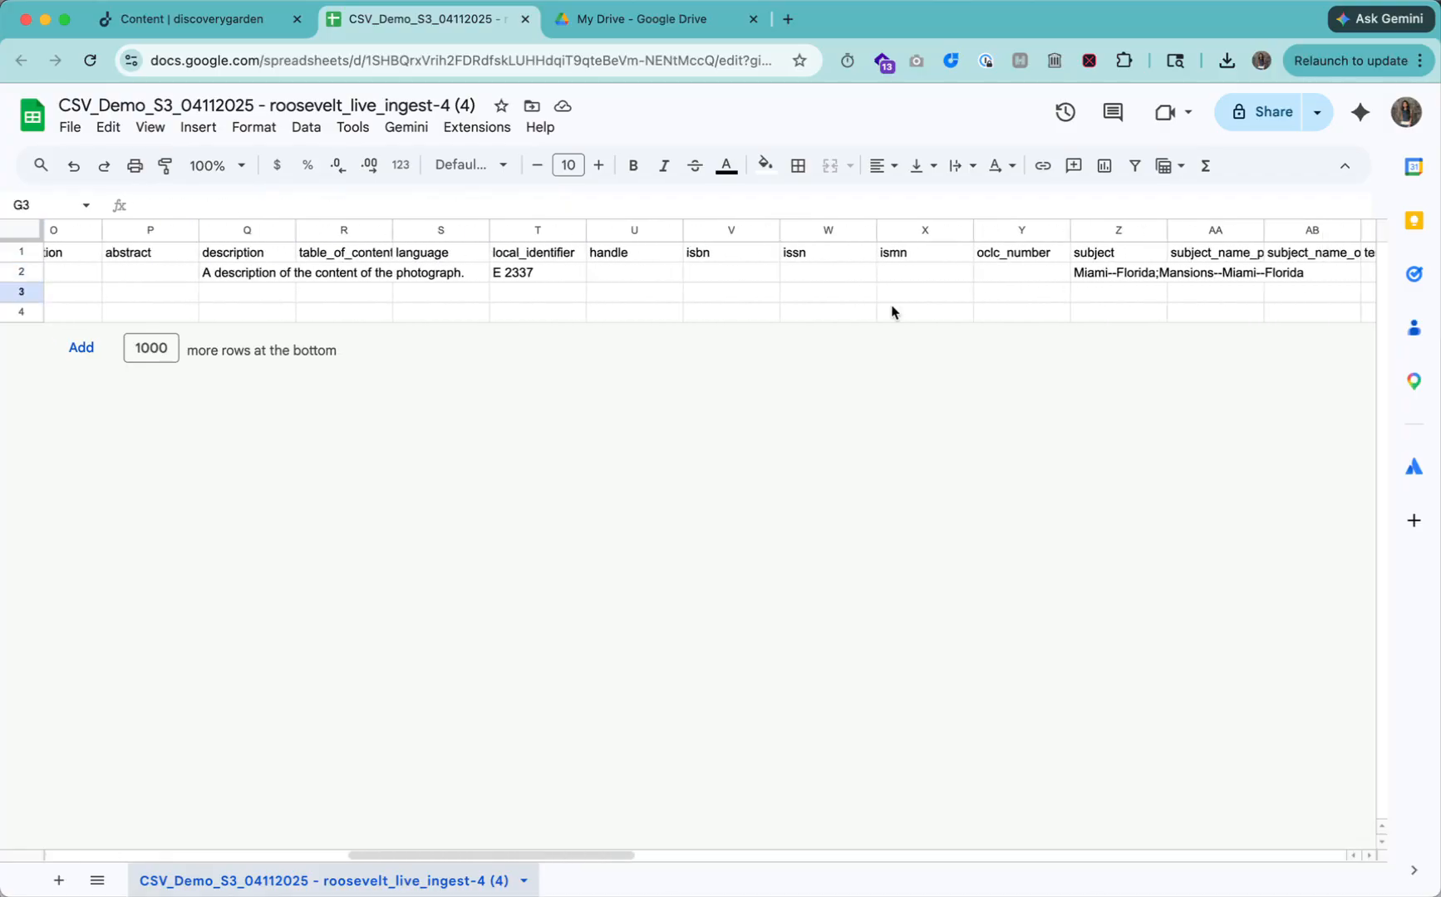
{"action": "scroll", "coordinate": [891, 311], "scroll_direction": "right", "scroll_amount": 8}
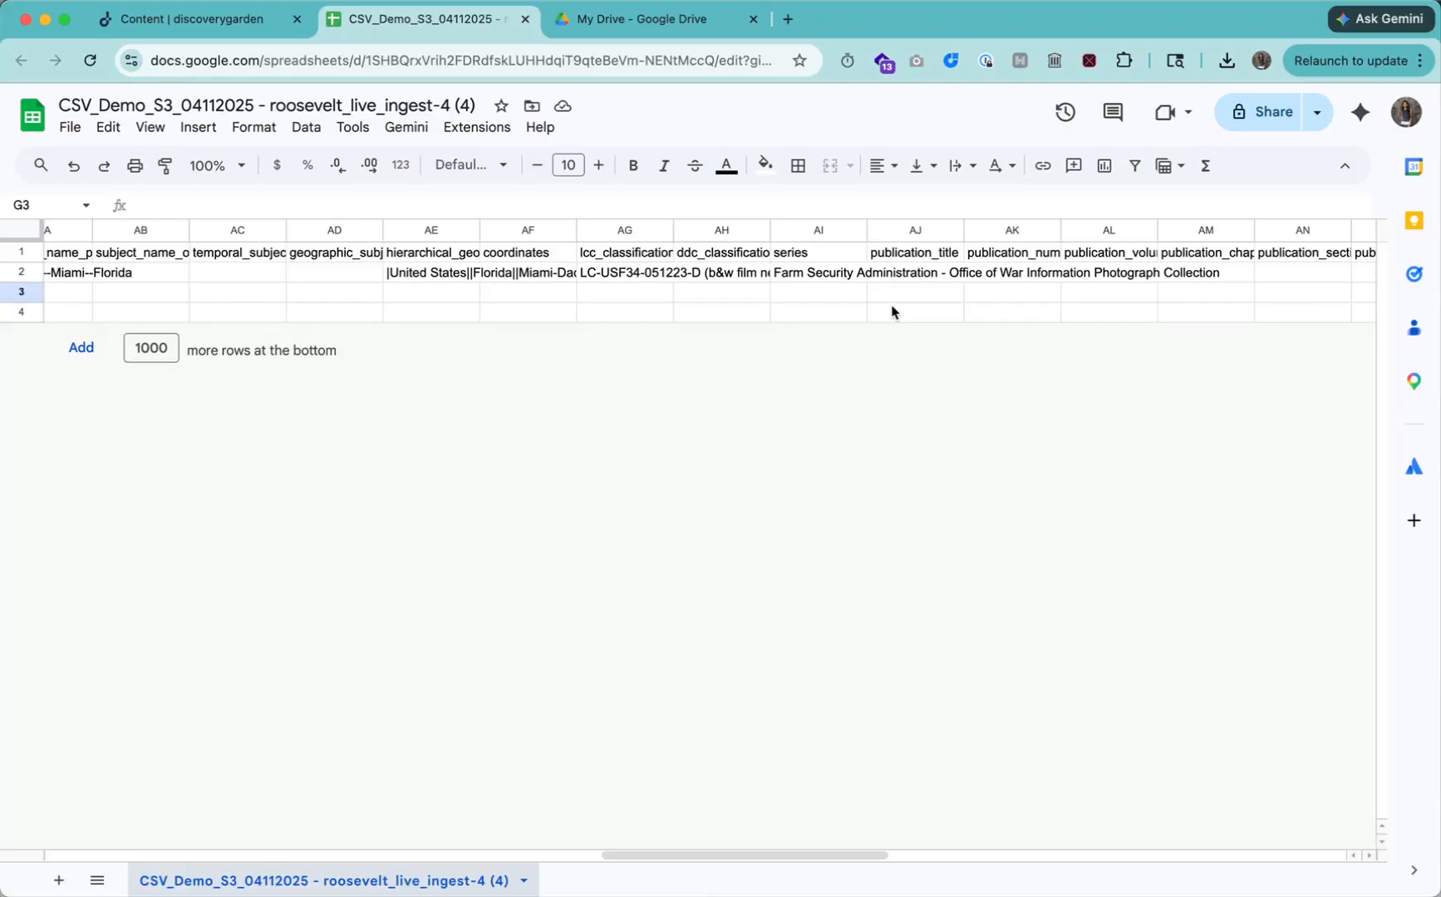
- Inspect the full hierarchical geographic subject value in cell AE2 and leave it unedited
{"action": "double_click", "coordinate": [428, 275]}
{"action": "triple_click", "coordinate": [481, 275]}
{"action": "left_click", "coordinate": [471, 272]}
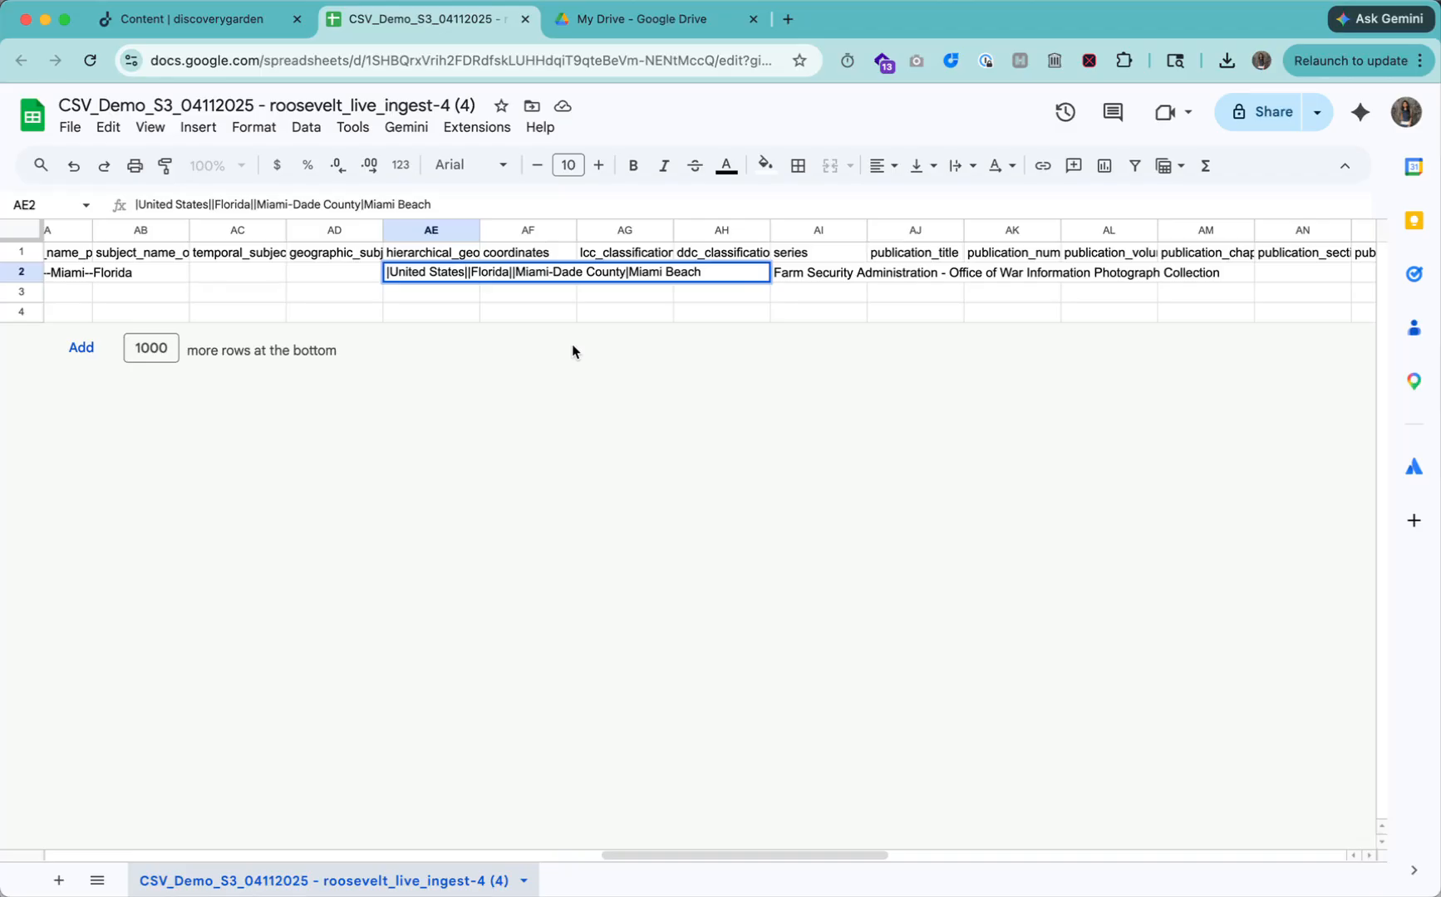
{"action": "left_click", "coordinate": [556, 315]}
{"action": "scroll", "coordinate": [556, 313], "scroll_direction": "left", "scroll_amount": 15}
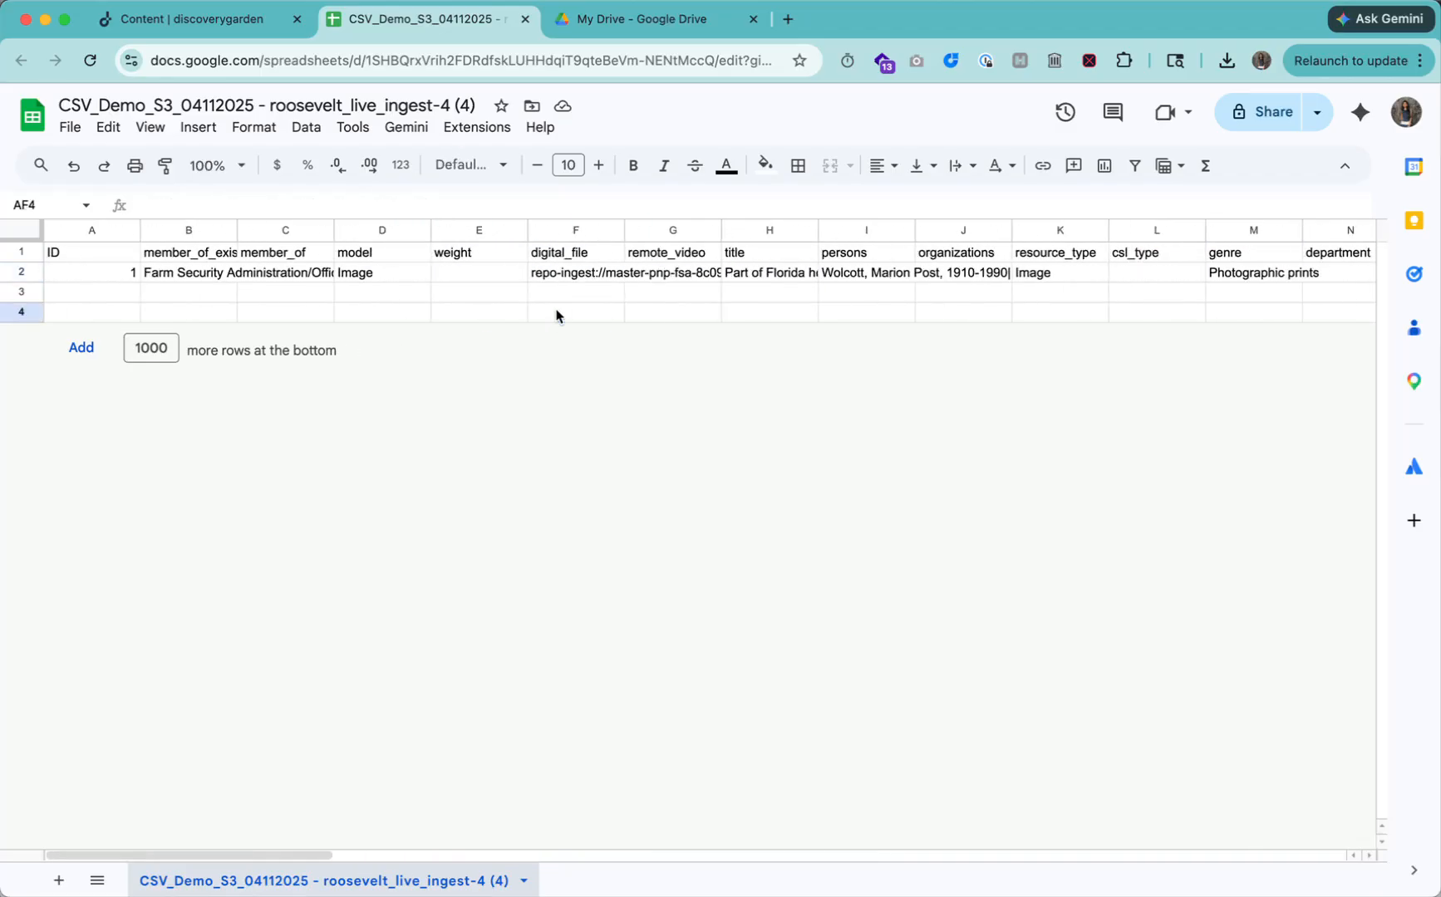
- Examine the file path after the repo-ingest prefix in the digital_file cell of row 2
{"action": "left_click", "coordinate": [117, 279]}
{"action": "left_click", "coordinate": [282, 275]}
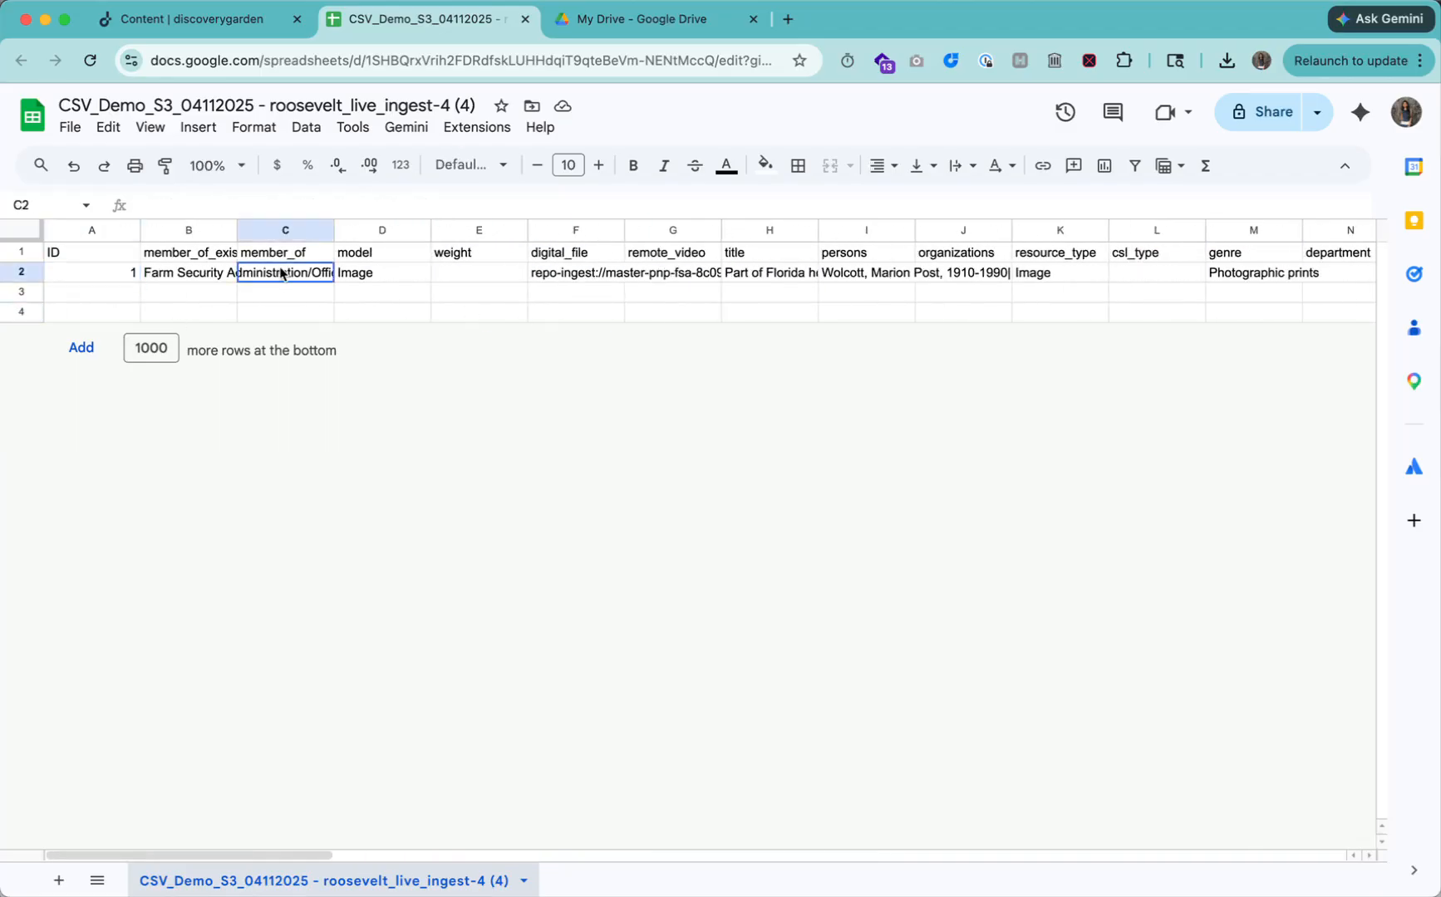
{"action": "left_click", "coordinate": [541, 275]}
{"action": "left_click", "coordinate": [720, 271]}
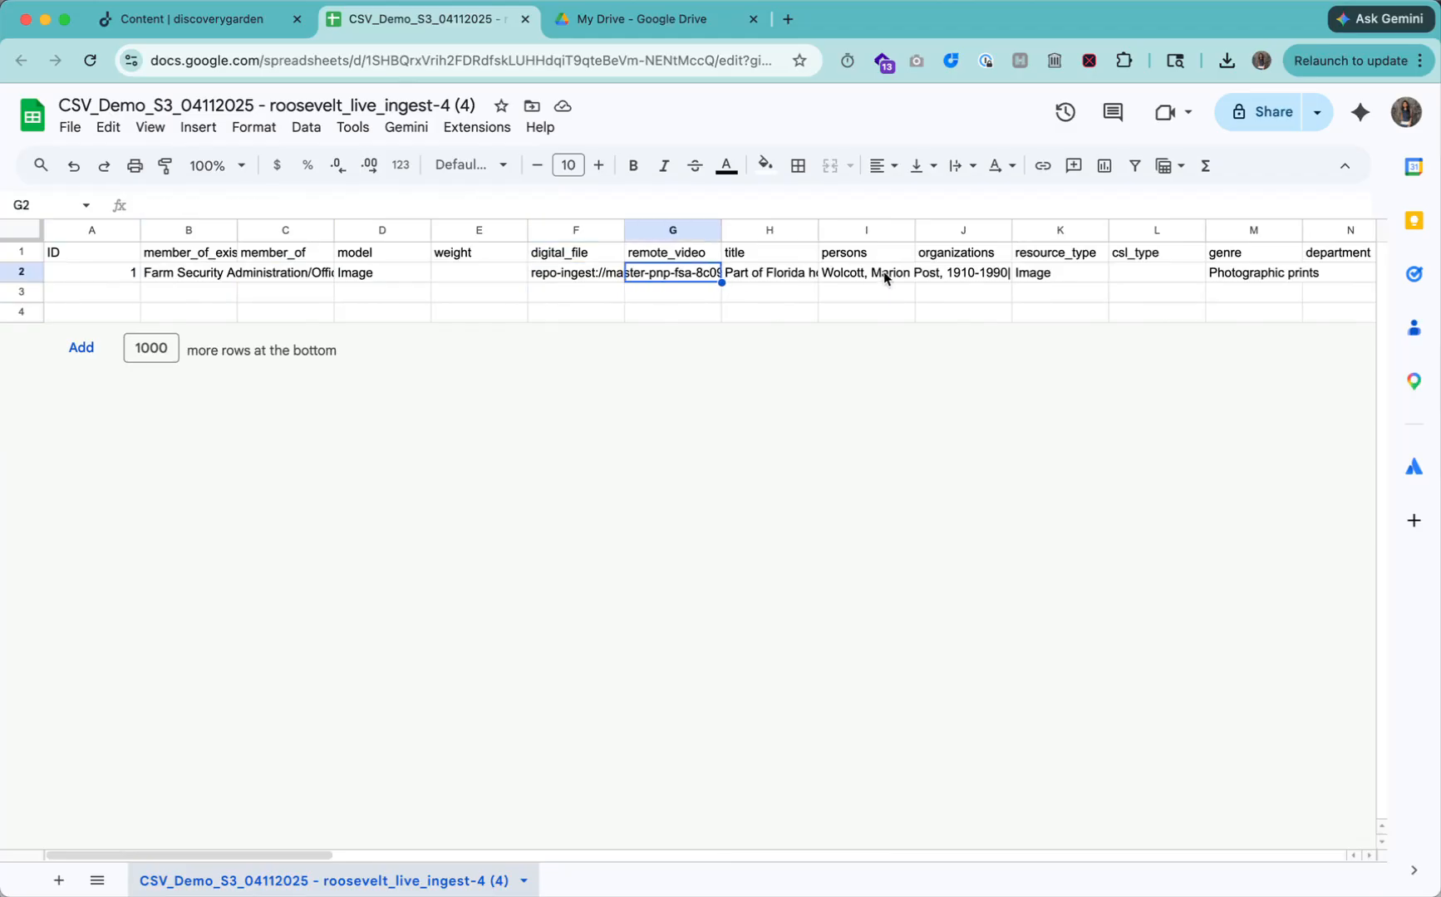
{"action": "left_click", "coordinate": [572, 252]}
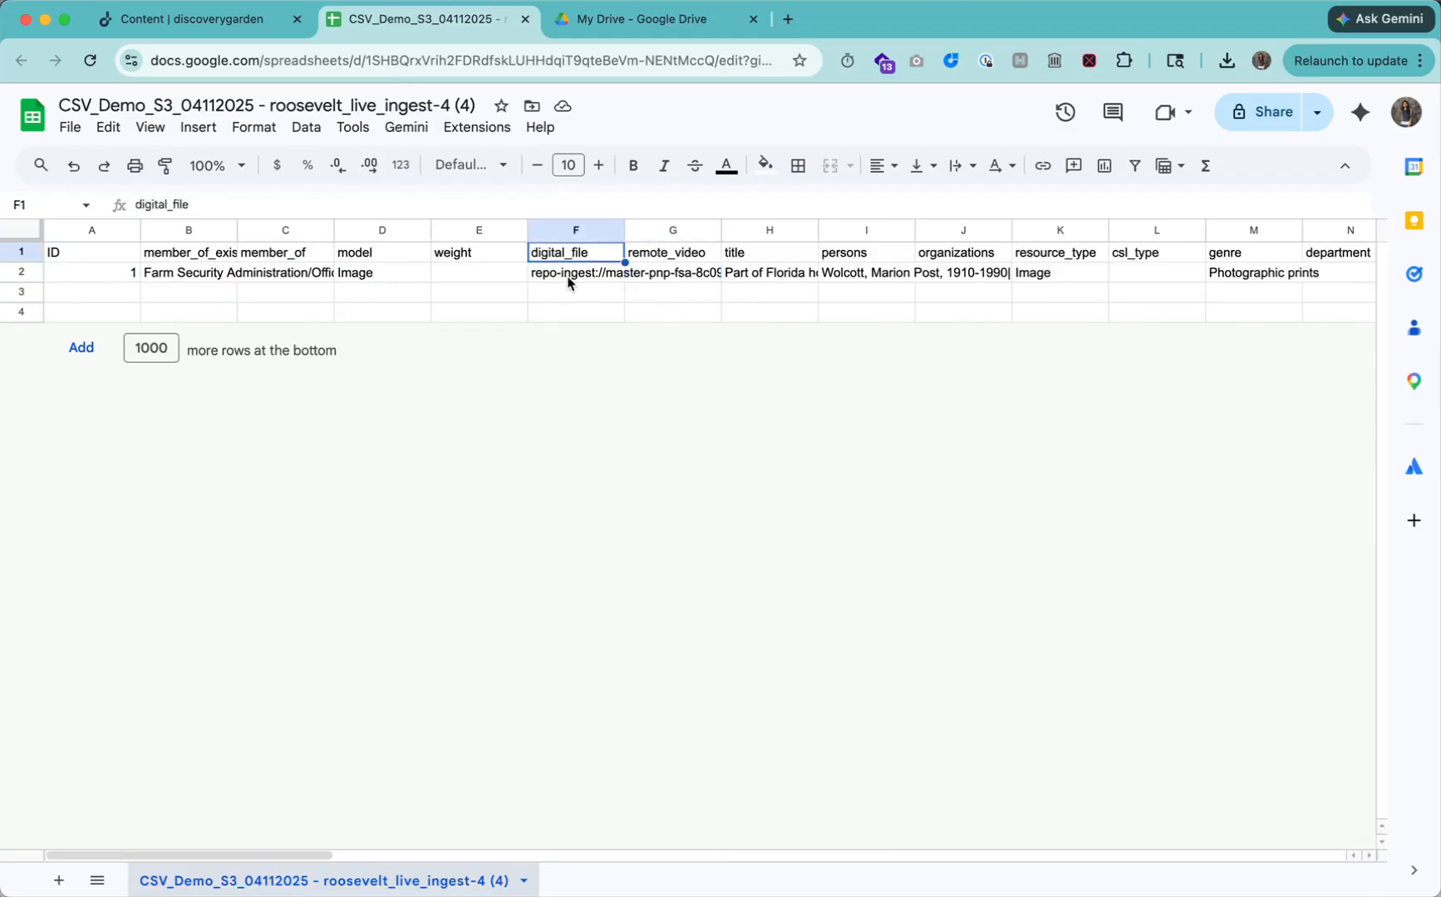
{"action": "double_click", "coordinate": [570, 277]}
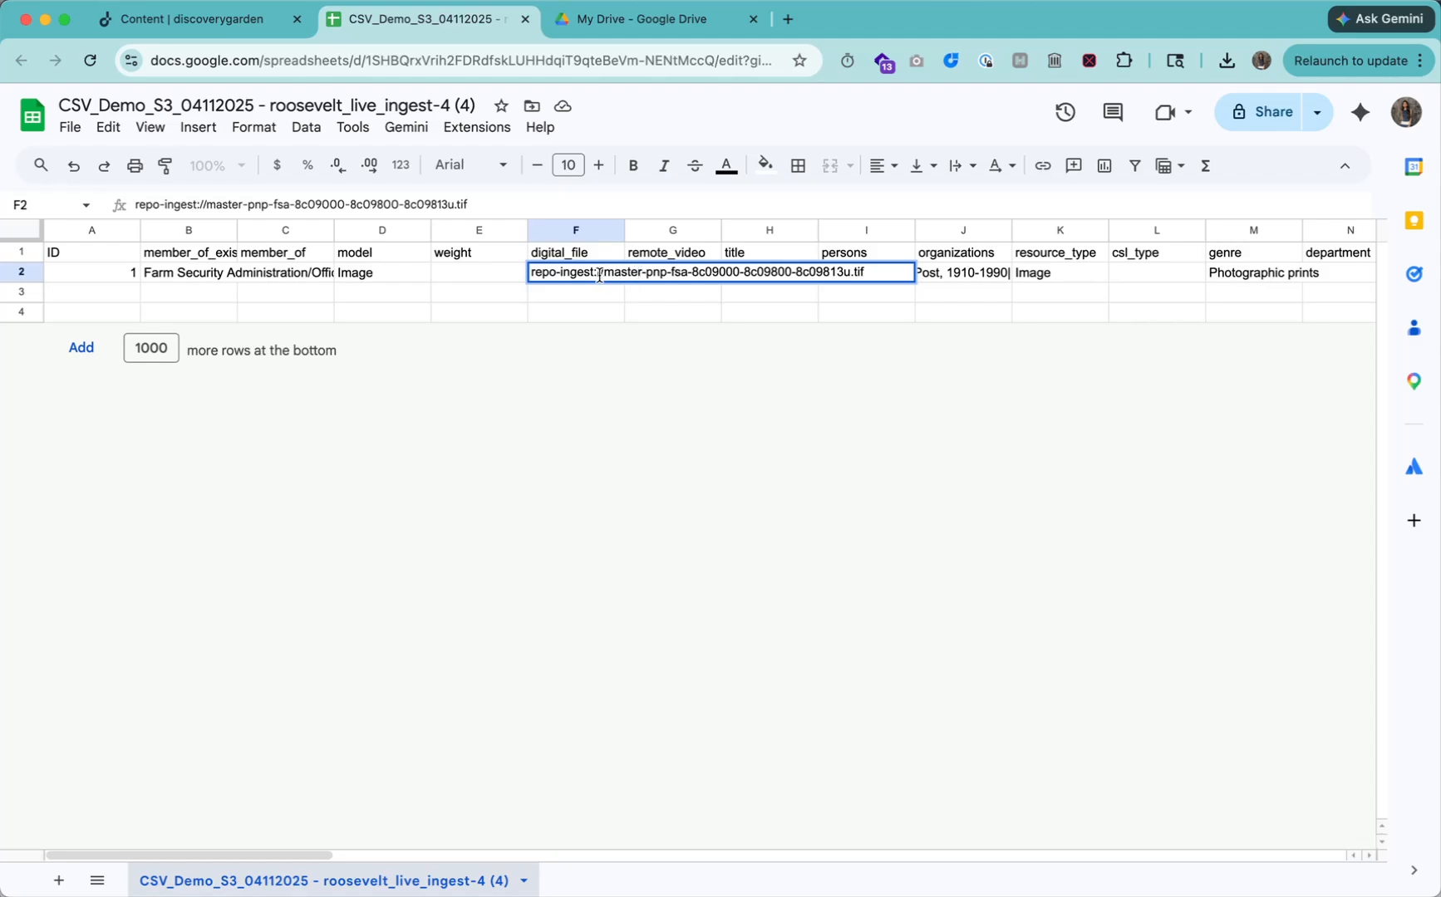
{"action": "left_click_drag", "start_coordinate": [604, 274], "coordinate": [879, 266]}
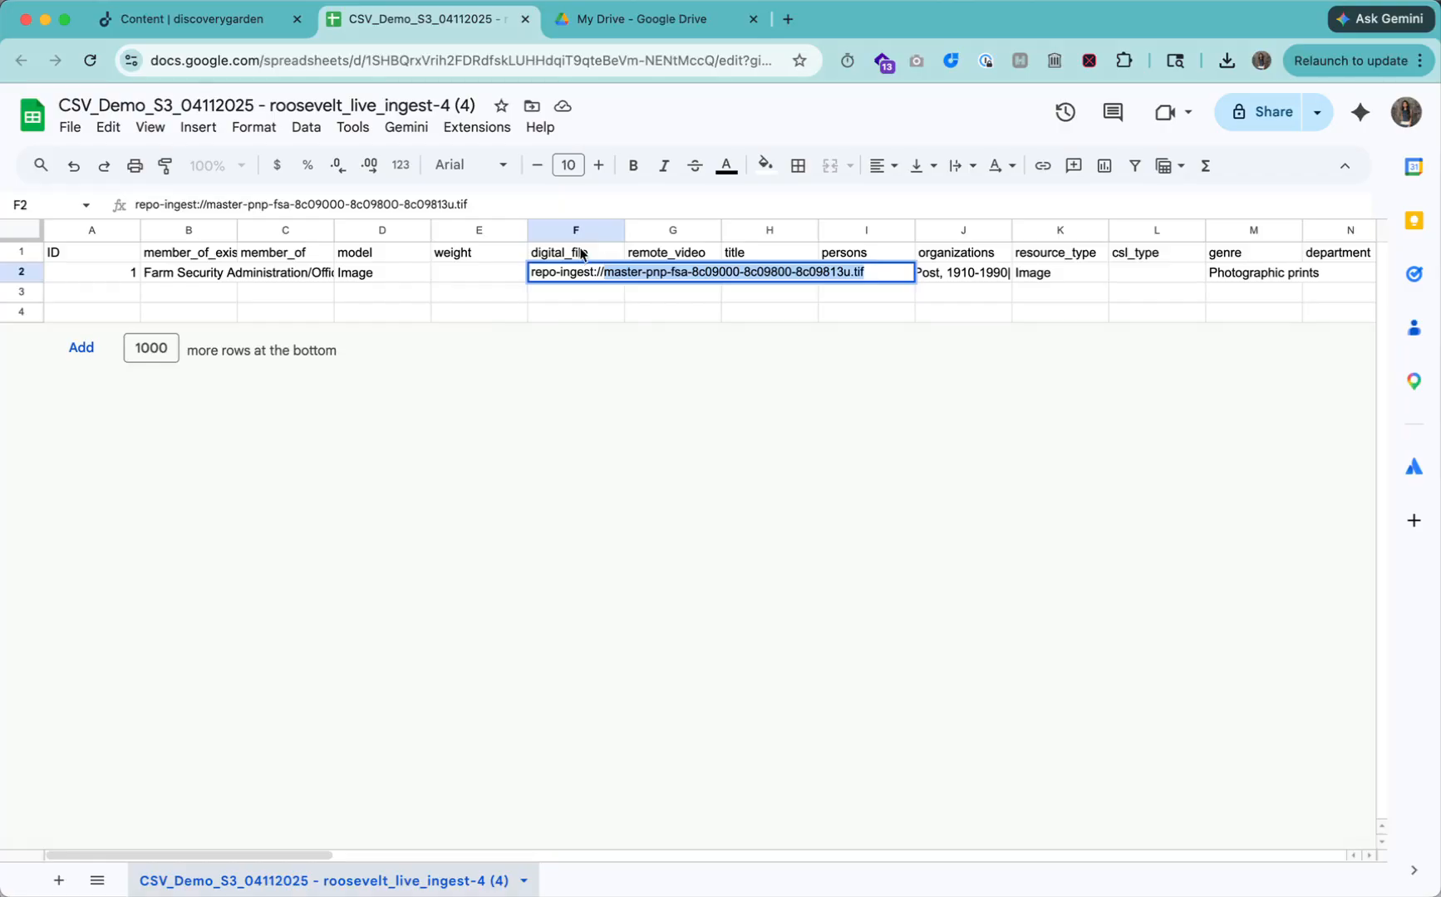
{"action": "left_click", "coordinate": [476, 315]}
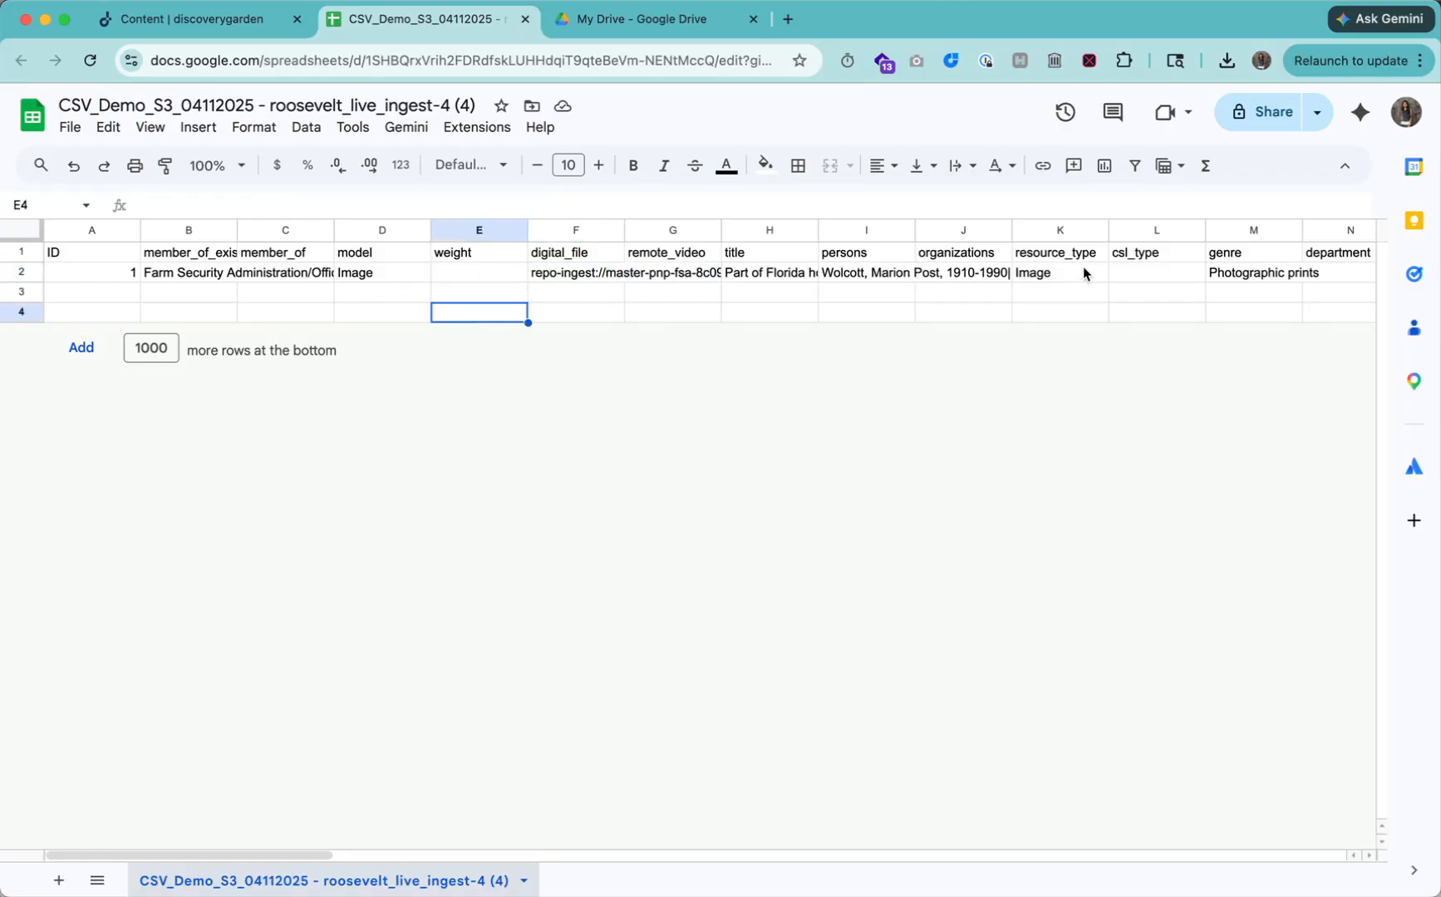
- Switch back to the Islandora content administration and start a new spreadsheet ingest request
{"action": "left_click", "coordinate": [217, 26]}
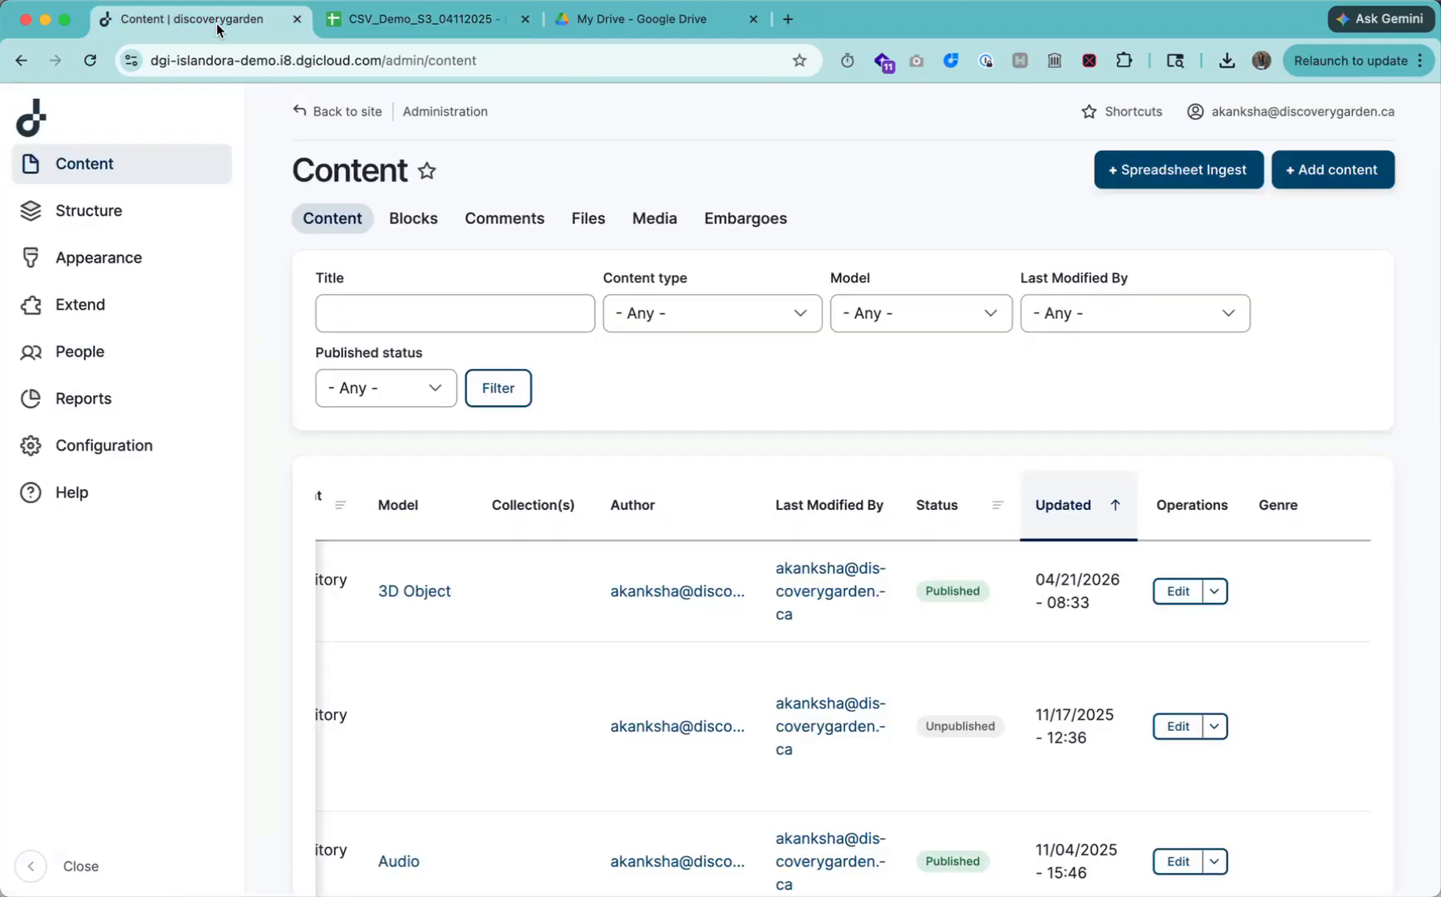
{"action": "left_click", "coordinate": [108, 174]}
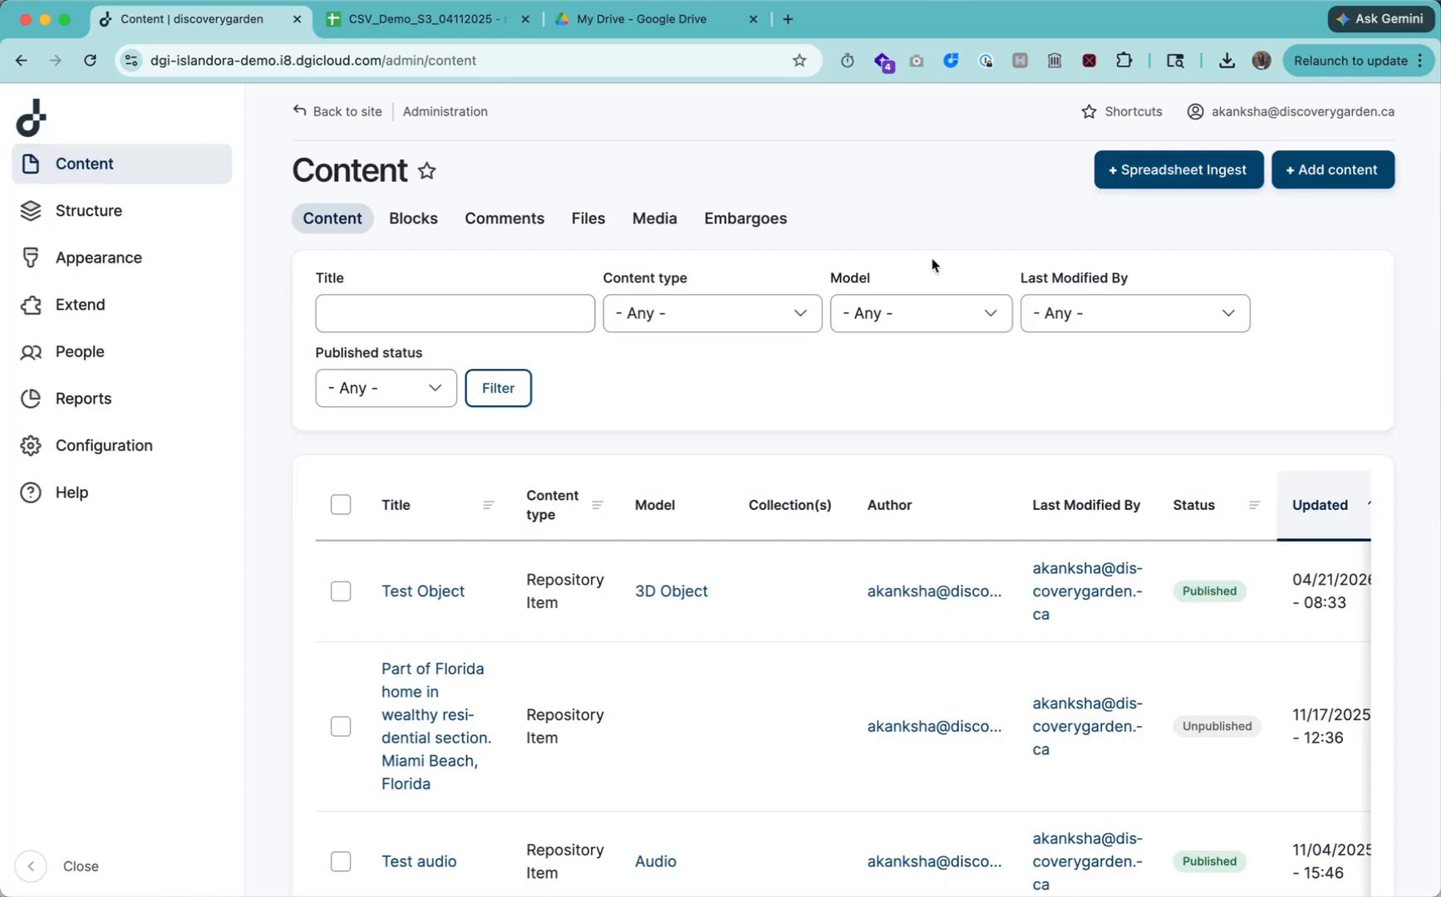
{"action": "left_click", "coordinate": [1210, 175]}
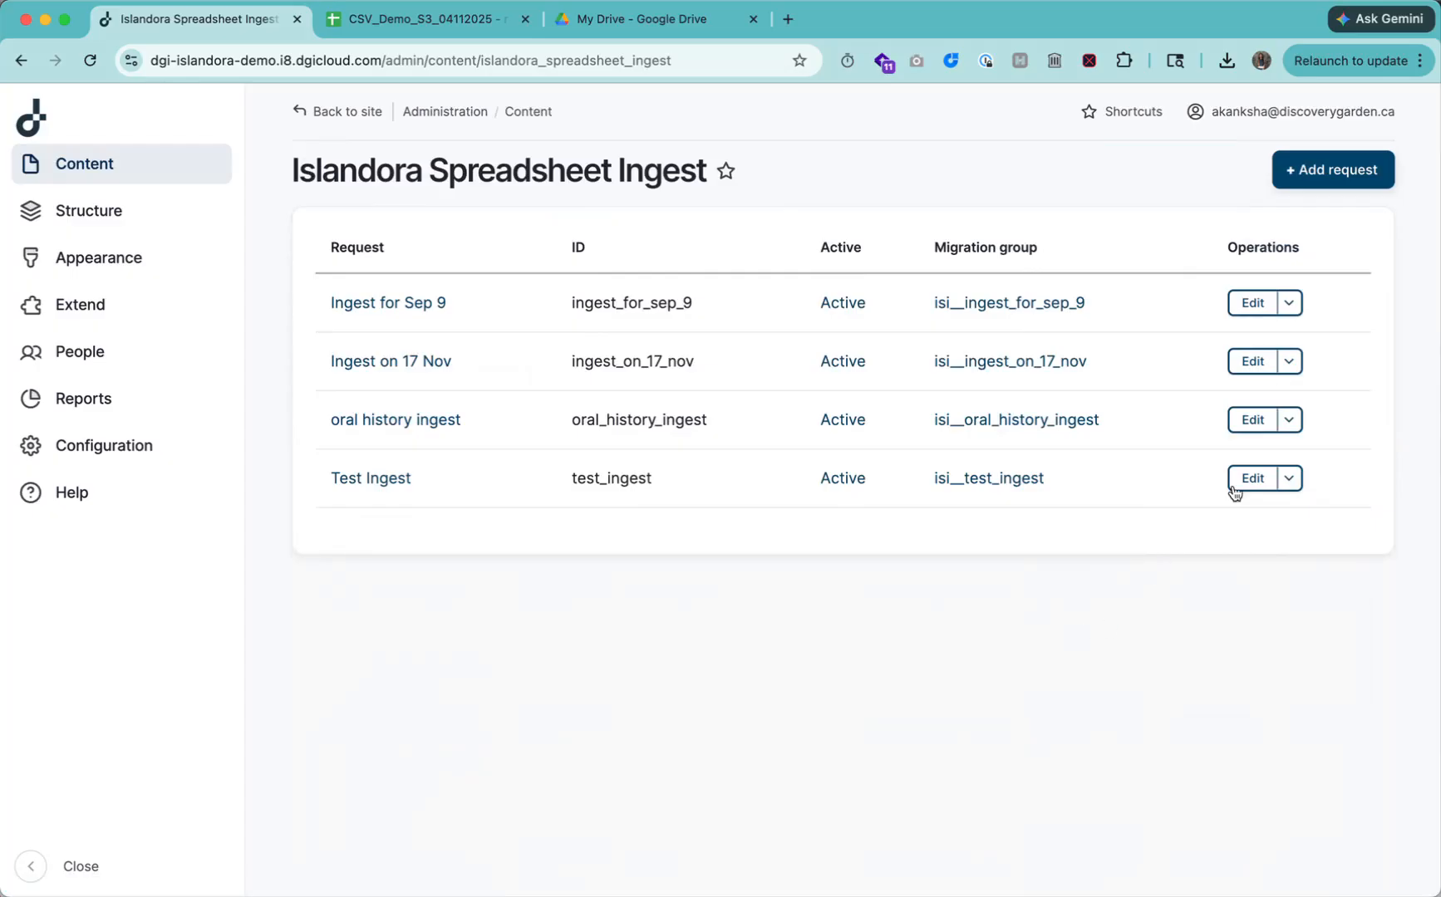
{"action": "left_click", "coordinate": [1306, 172]}
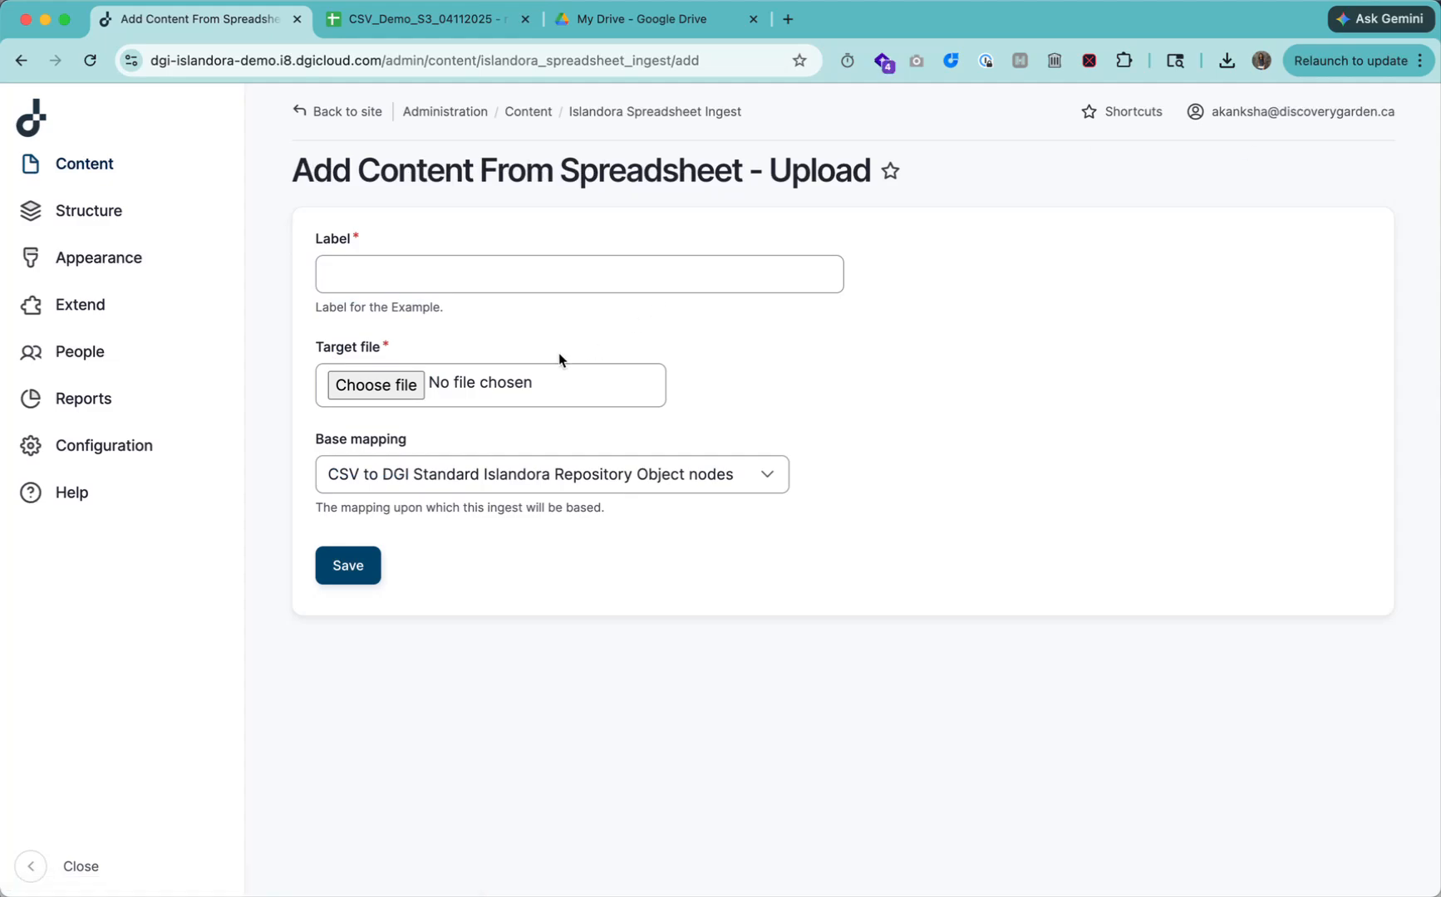
- Label the ingest request "Spreadsheet Ingest for Apr 22"
{"action": "left_click", "coordinate": [541, 281]}
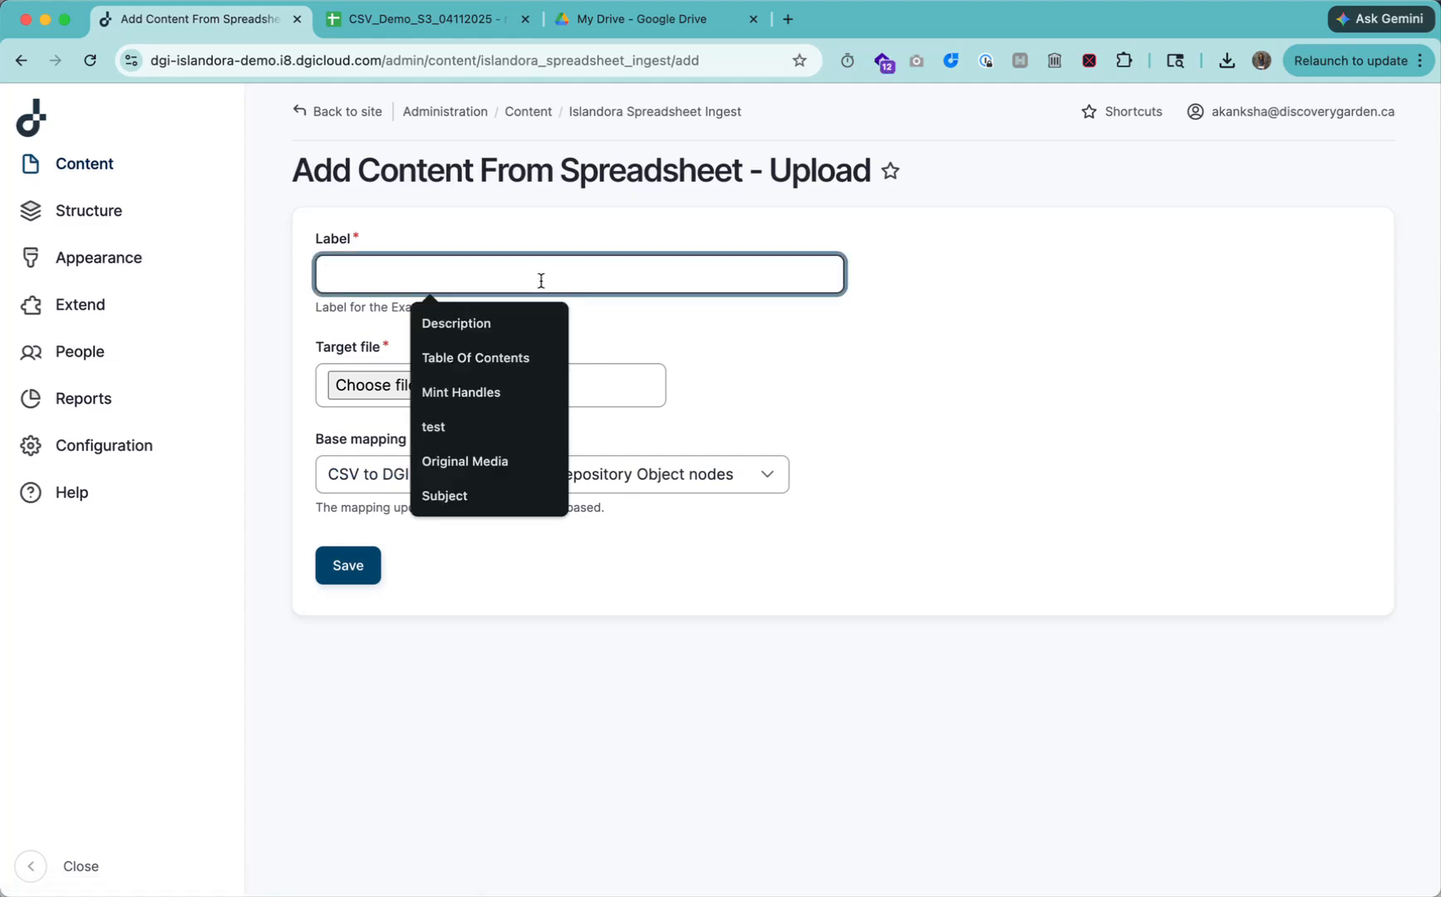
{"action": "type", "text": "Spera"}
{"action": "key", "text": "BackSpace"}
{"action": "key", "text": "BackSpace"}
{"action": "key", "text": "BackSpace"}
{"action": "type", "text": "readsheet "}
{"action": "type", "text": "Usf"}
{"action": "key", "text": "BackSpace"}
{"action": "key", "text": "BackSpace"}
{"action": "key", "text": "BackSpace"}
{"action": "type", "text": "Ingest f"}
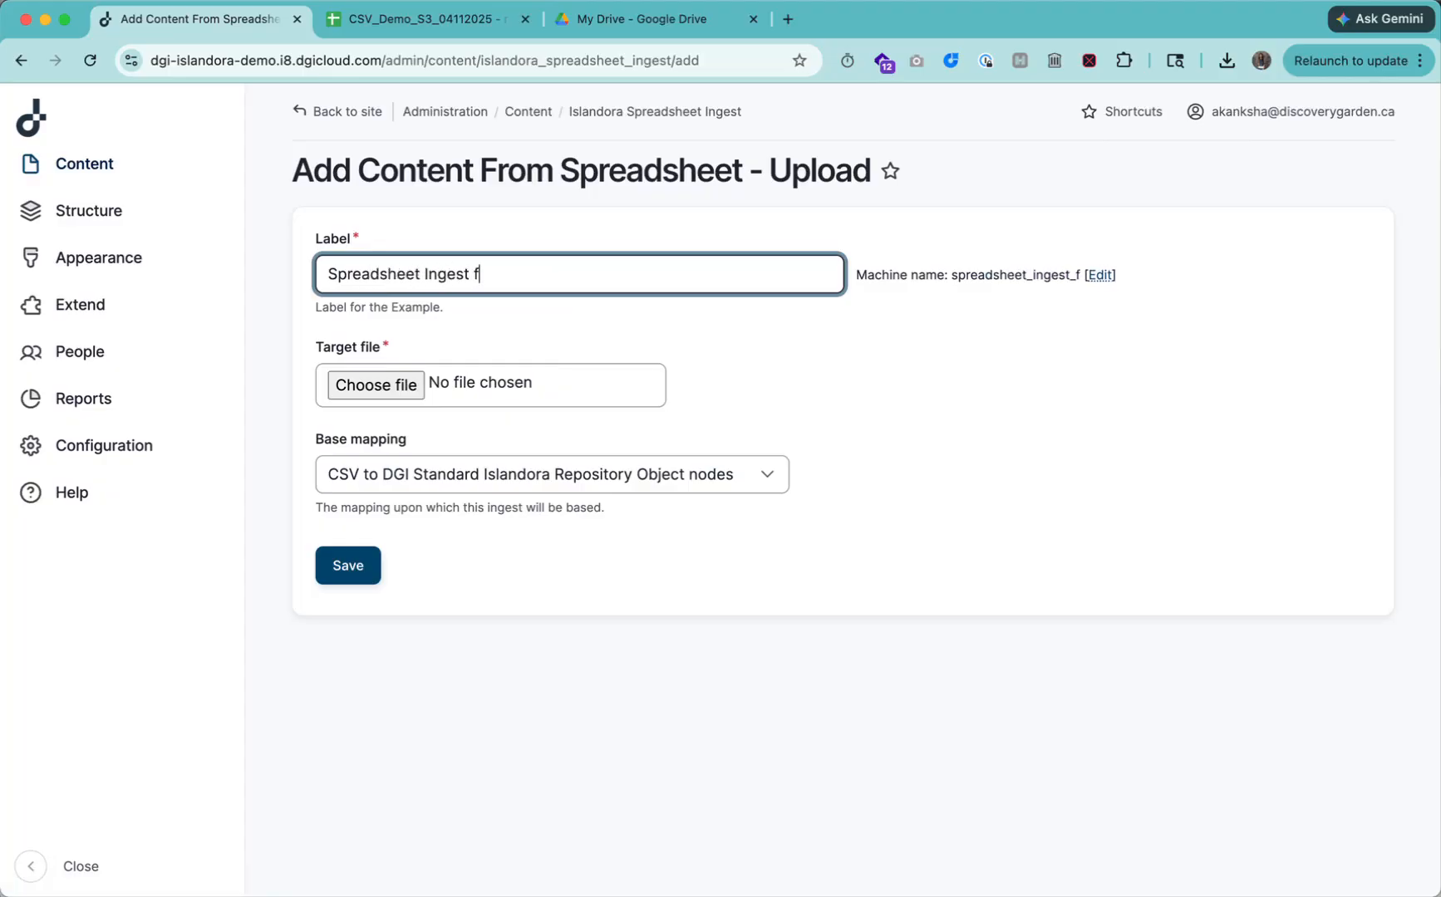
{"action": "type", "text": "or Apr 22"}
- Upload CSV_Demo_S3_04112025 - roosevelt_live_ingest-4 (4).csv from Downloads as the target file
{"action": "left_click", "coordinate": [375, 385]}
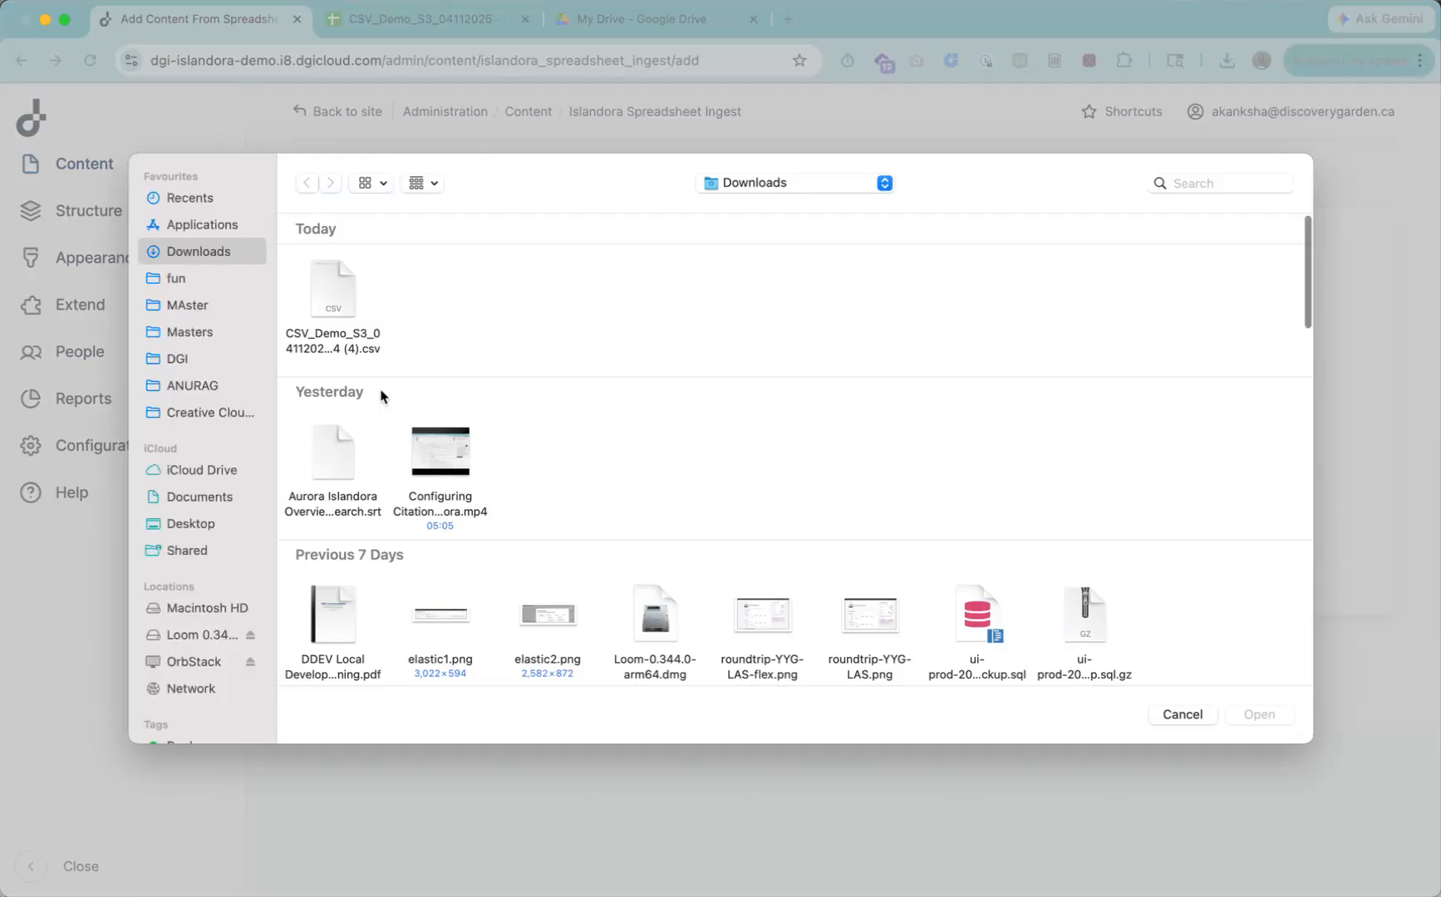
{"action": "left_click", "coordinate": [333, 316]}
{"action": "left_click", "coordinate": [1279, 716]}
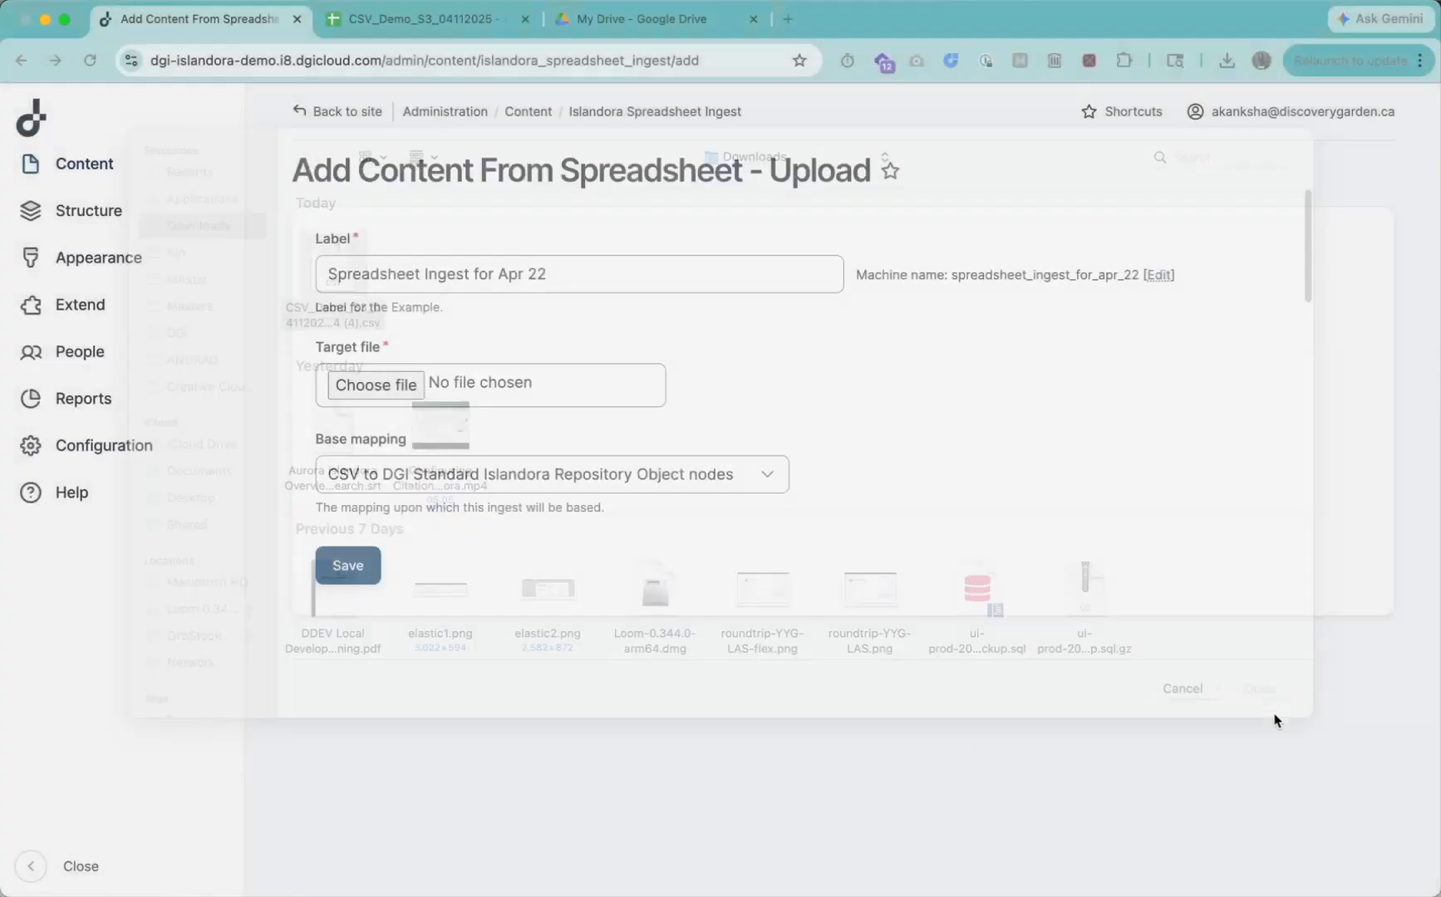
- Save the ingest request with an empty sheet name and the base mapping "CSV to DGI Standard Islandora Repository Object nodes"
{"action": "left_click", "coordinate": [476, 471]}
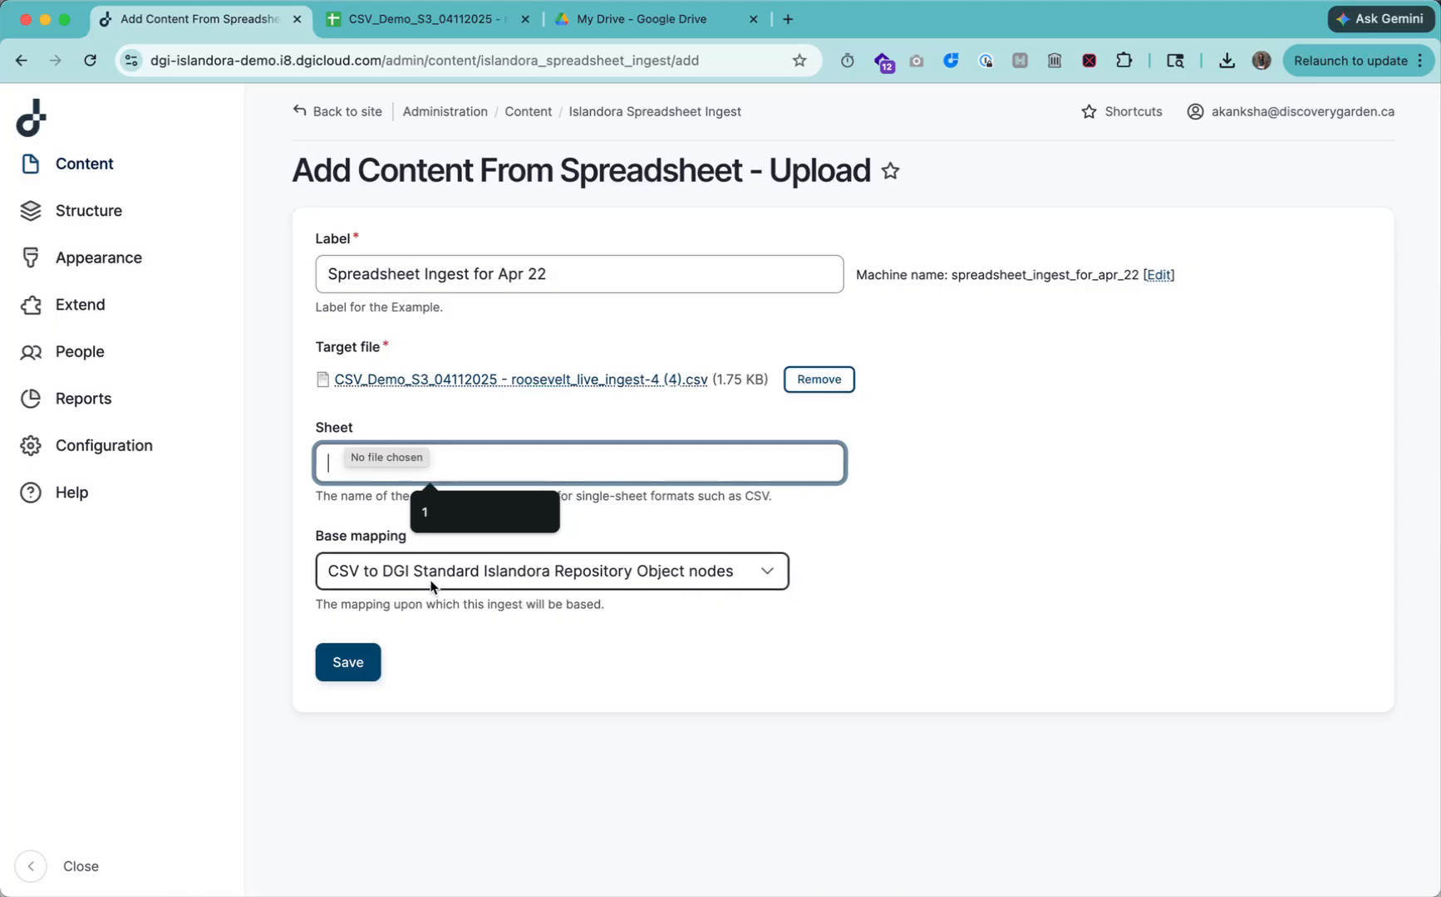
{"action": "left_click", "coordinate": [545, 664]}
{"action": "left_click", "coordinate": [549, 580]}
{"action": "left_click", "coordinate": [554, 671]}
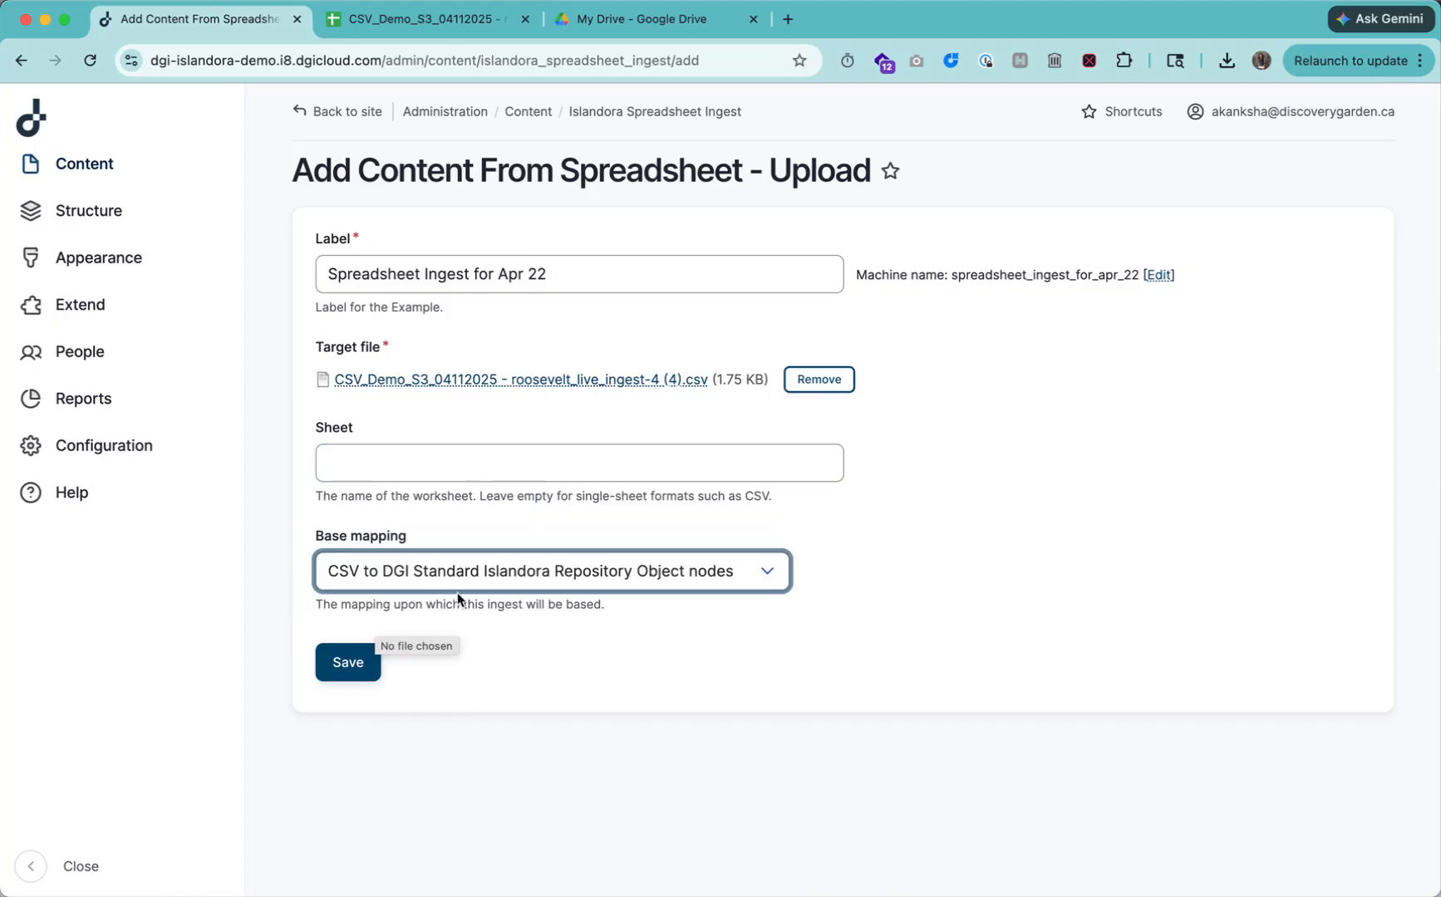
{"action": "left_click", "coordinate": [347, 663]}
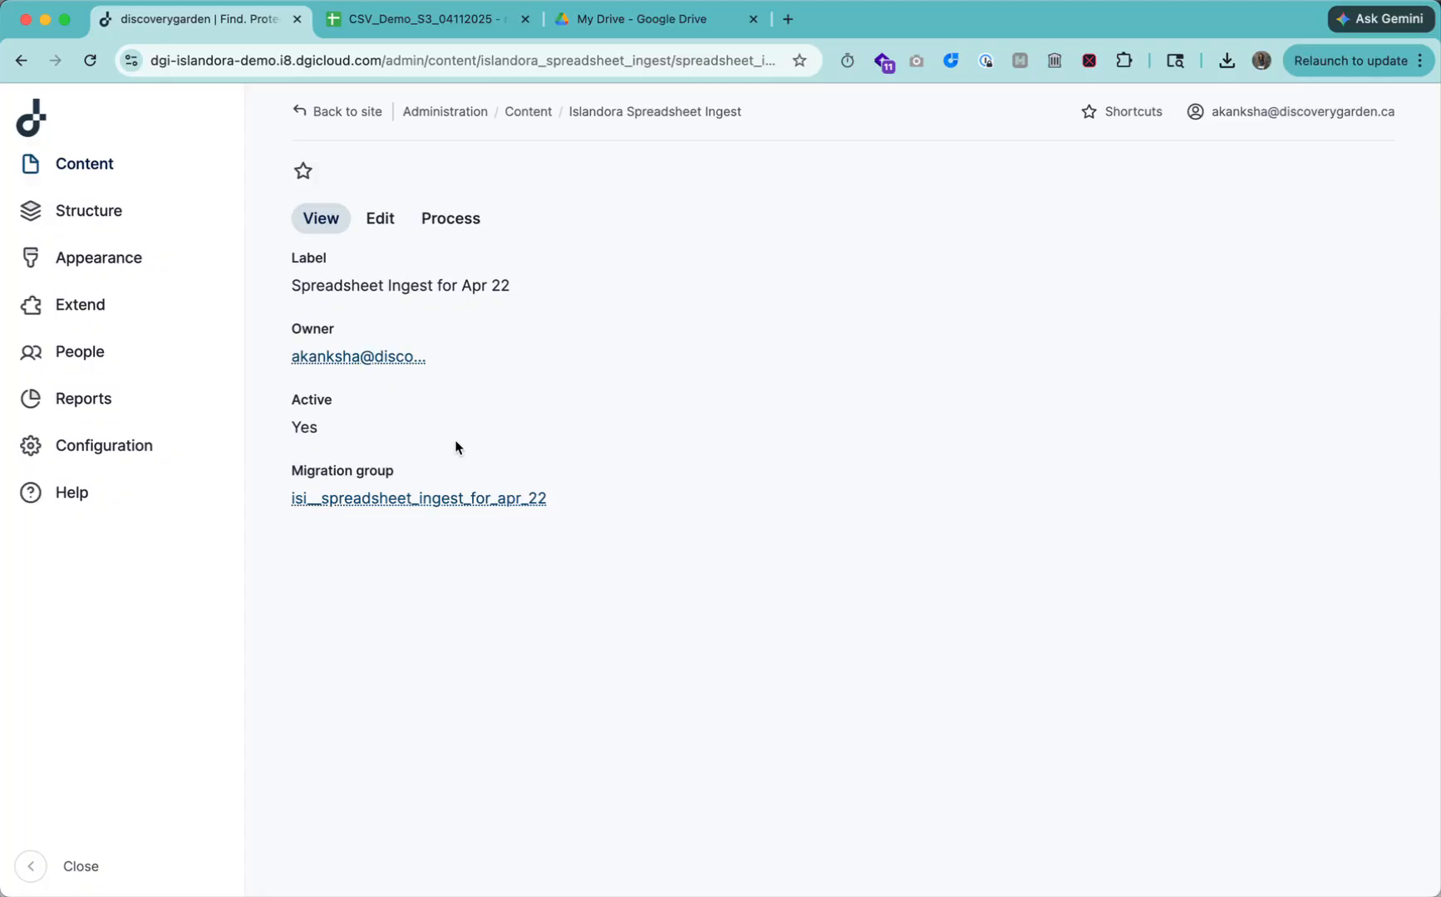
- Review the processing options for the saved ingest request and submit it for Immediate processing
{"action": "left_click", "coordinate": [460, 230]}
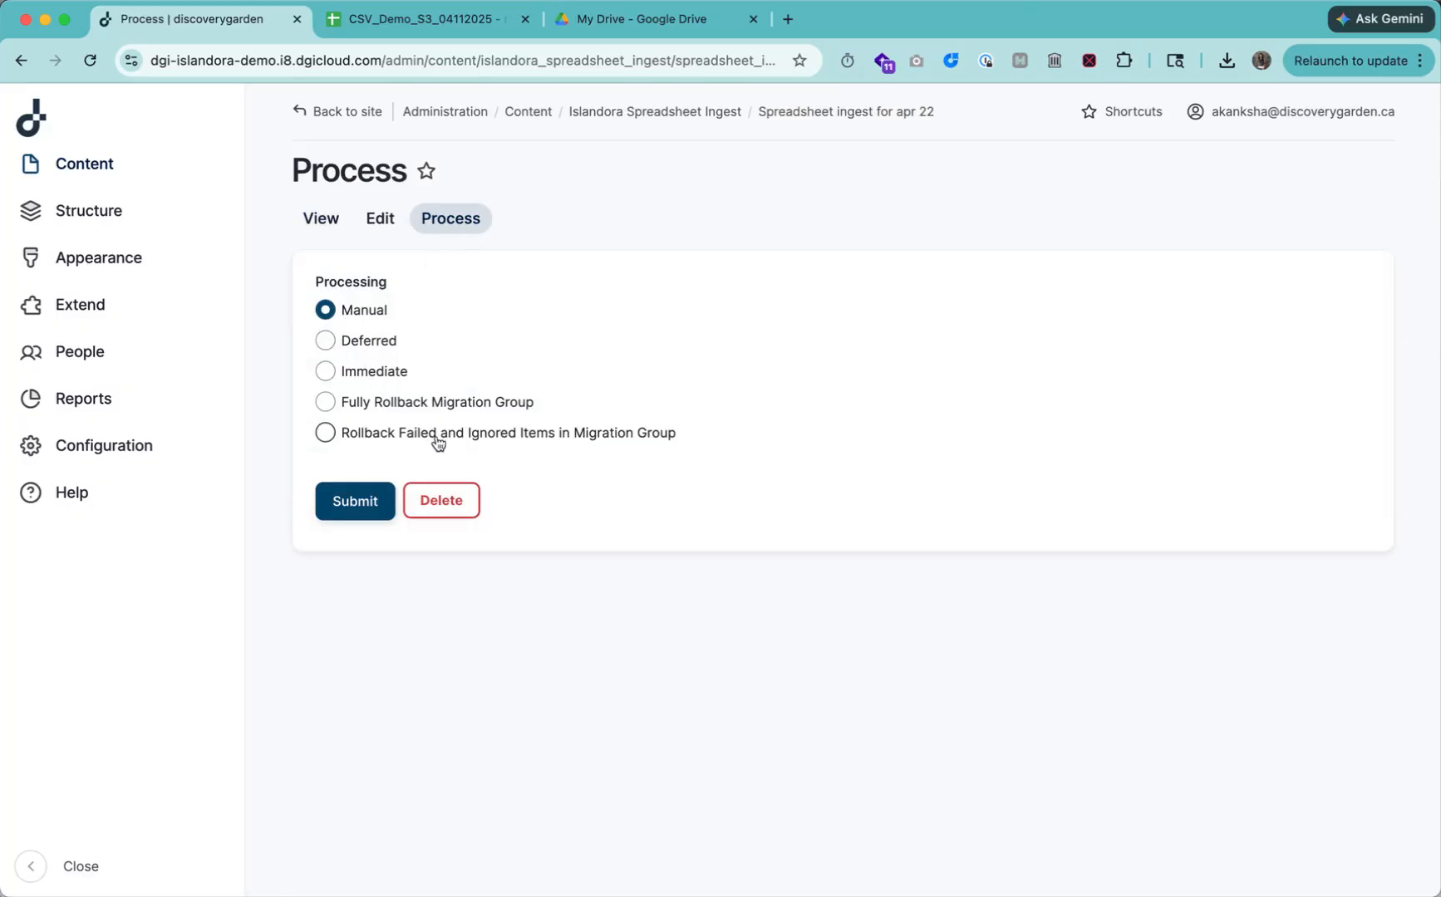
{"action": "left_click_drag", "start_coordinate": [398, 342], "coordinate": [347, 346]}
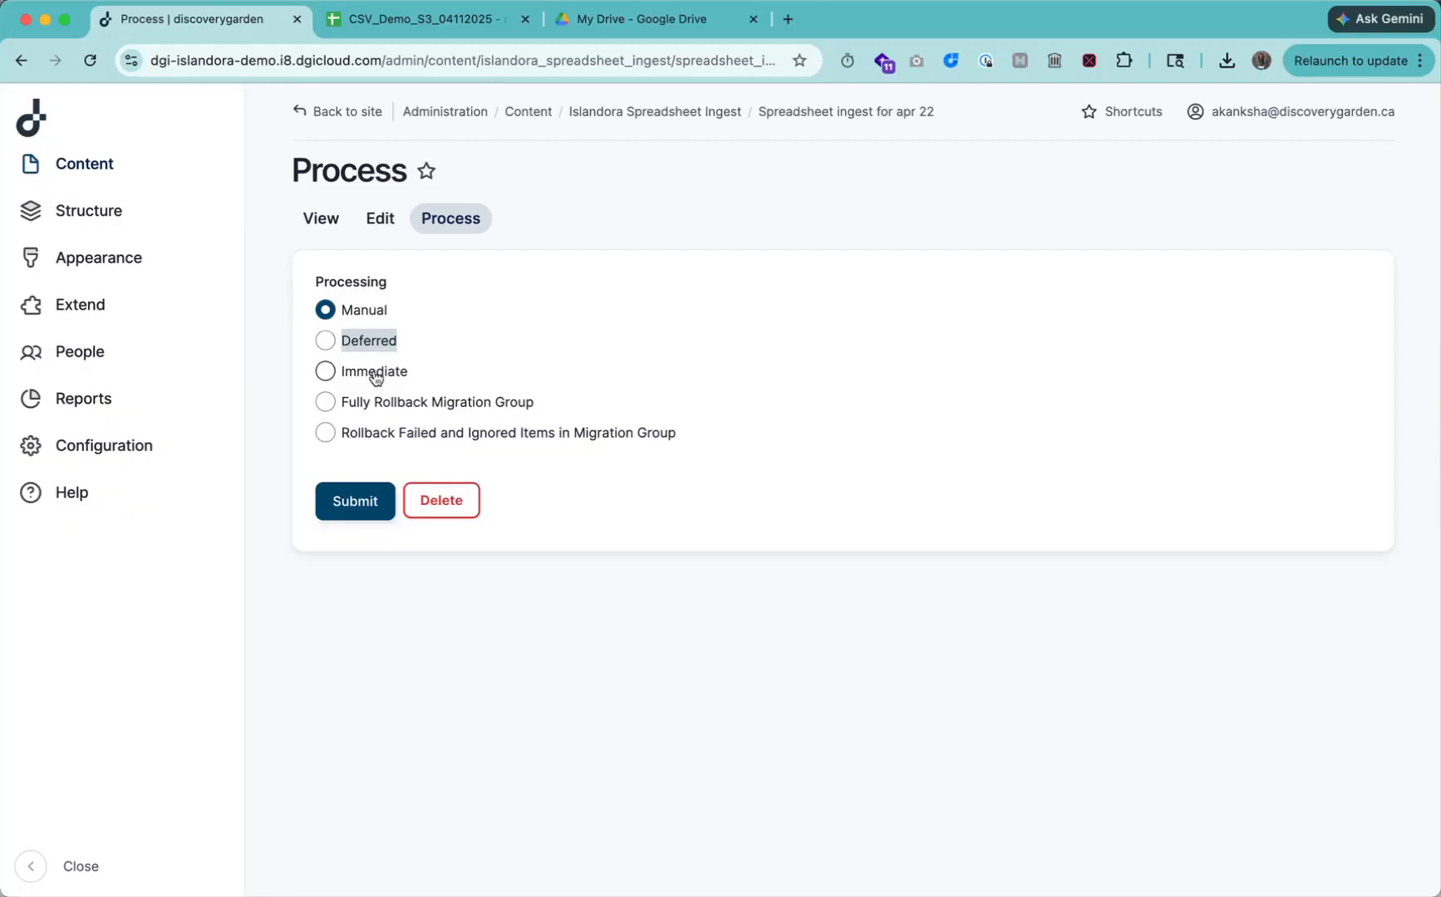
{"action": "left_click_drag", "start_coordinate": [375, 373], "coordinate": [362, 374]}
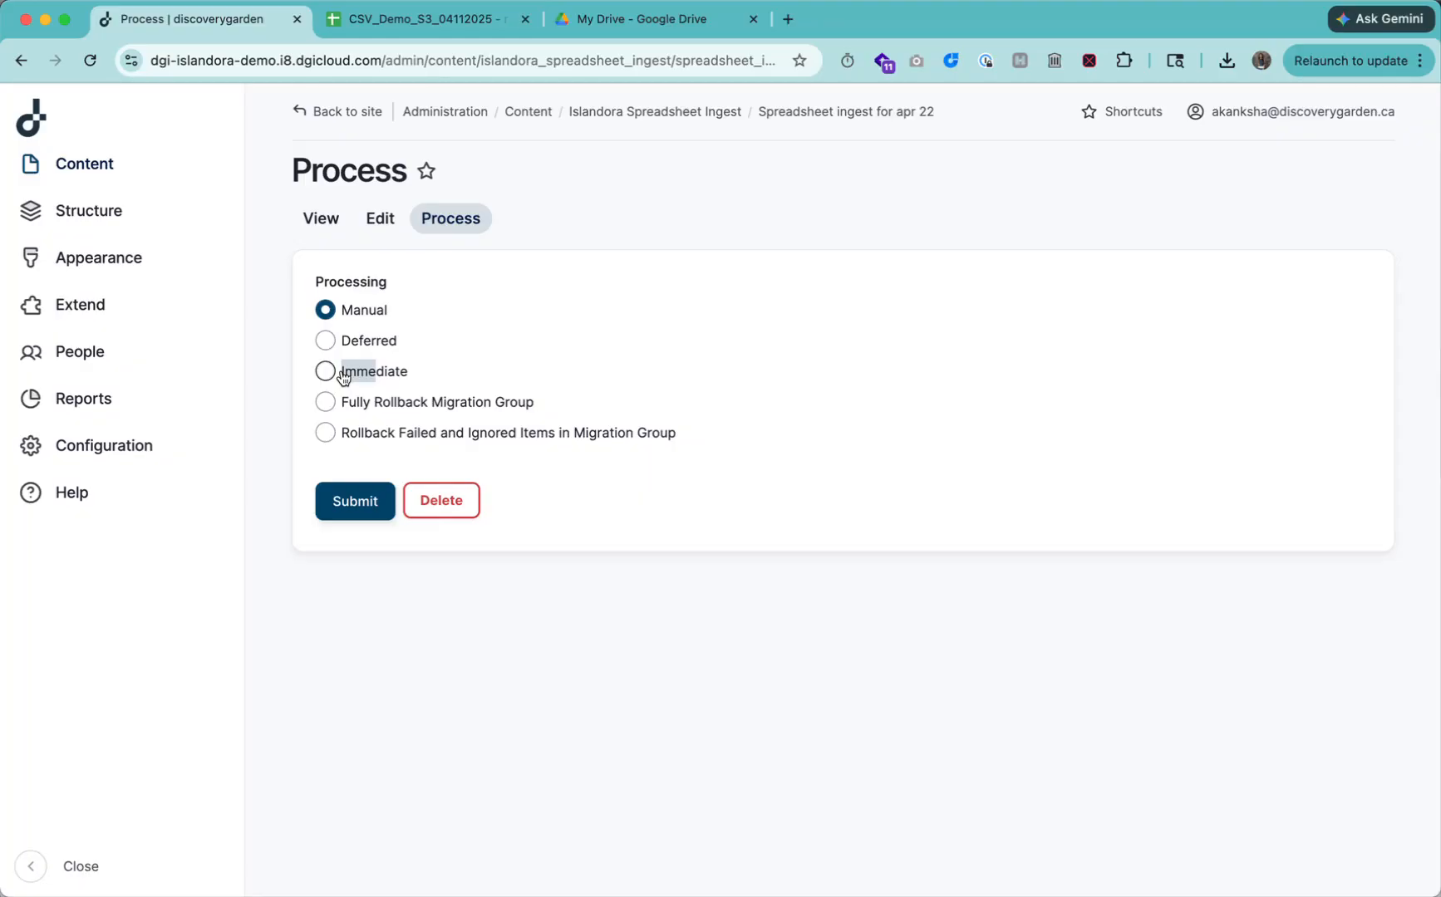
{"action": "left_click_drag", "start_coordinate": [346, 406], "coordinate": [524, 415]}
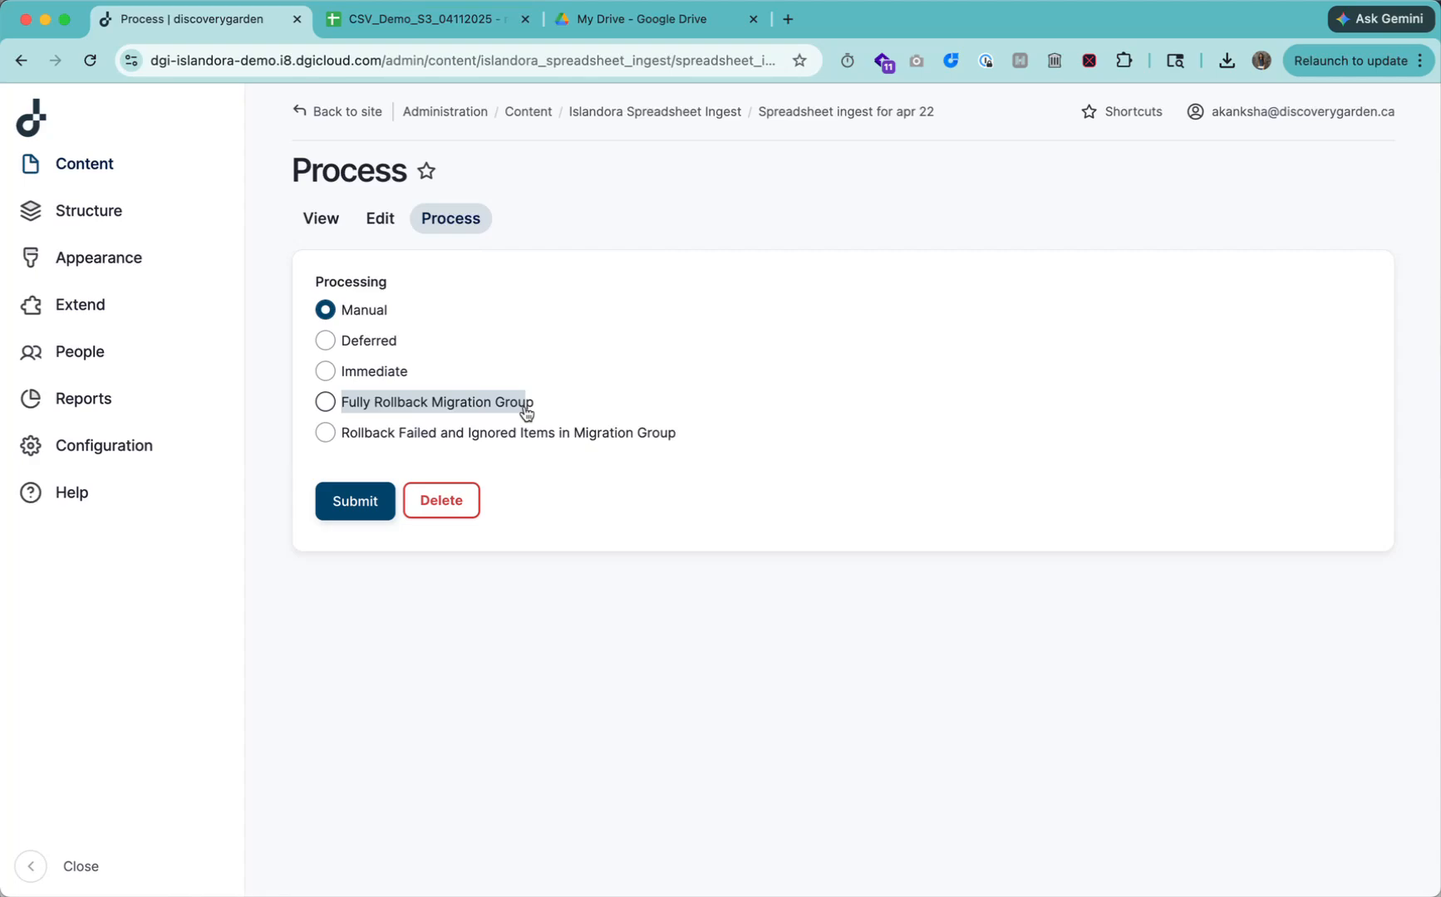
{"action": "left_click_drag", "start_coordinate": [372, 435], "coordinate": [588, 438]}
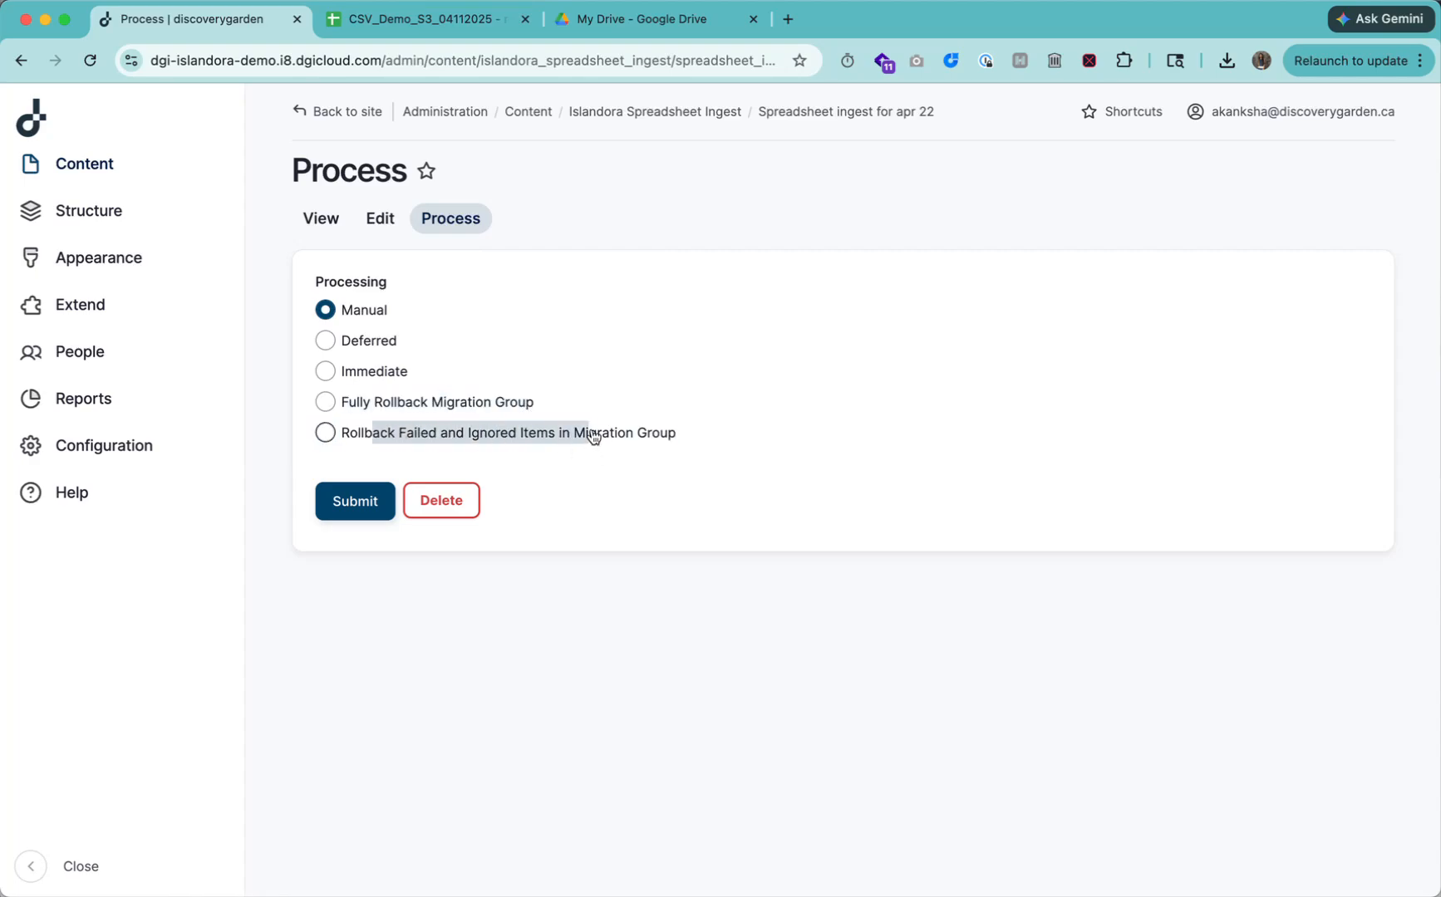
{"action": "left_click", "coordinate": [375, 378]}
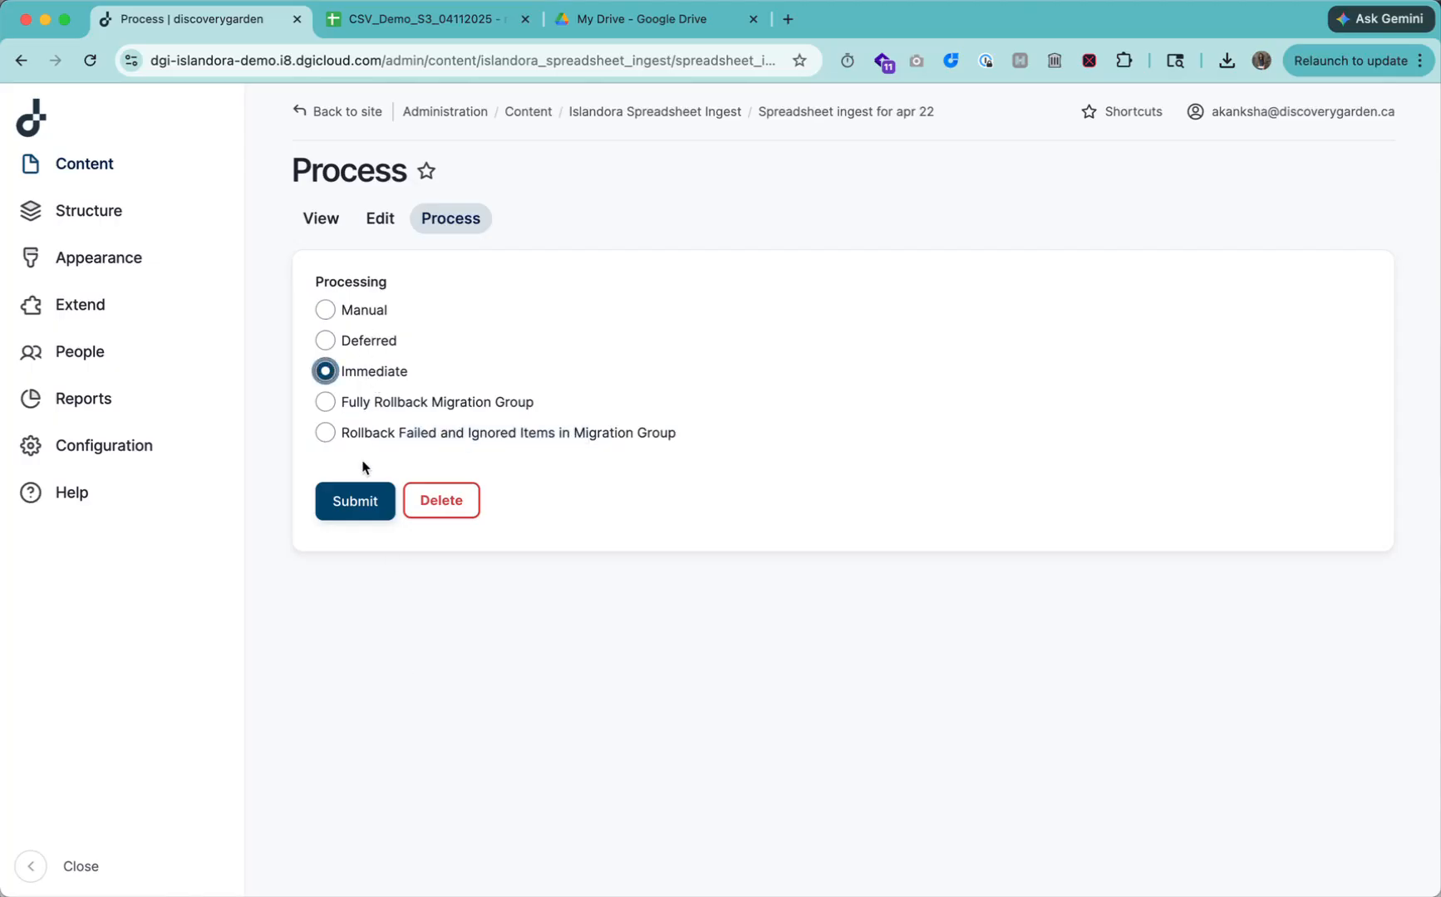
{"action": "left_click", "coordinate": [366, 504]}
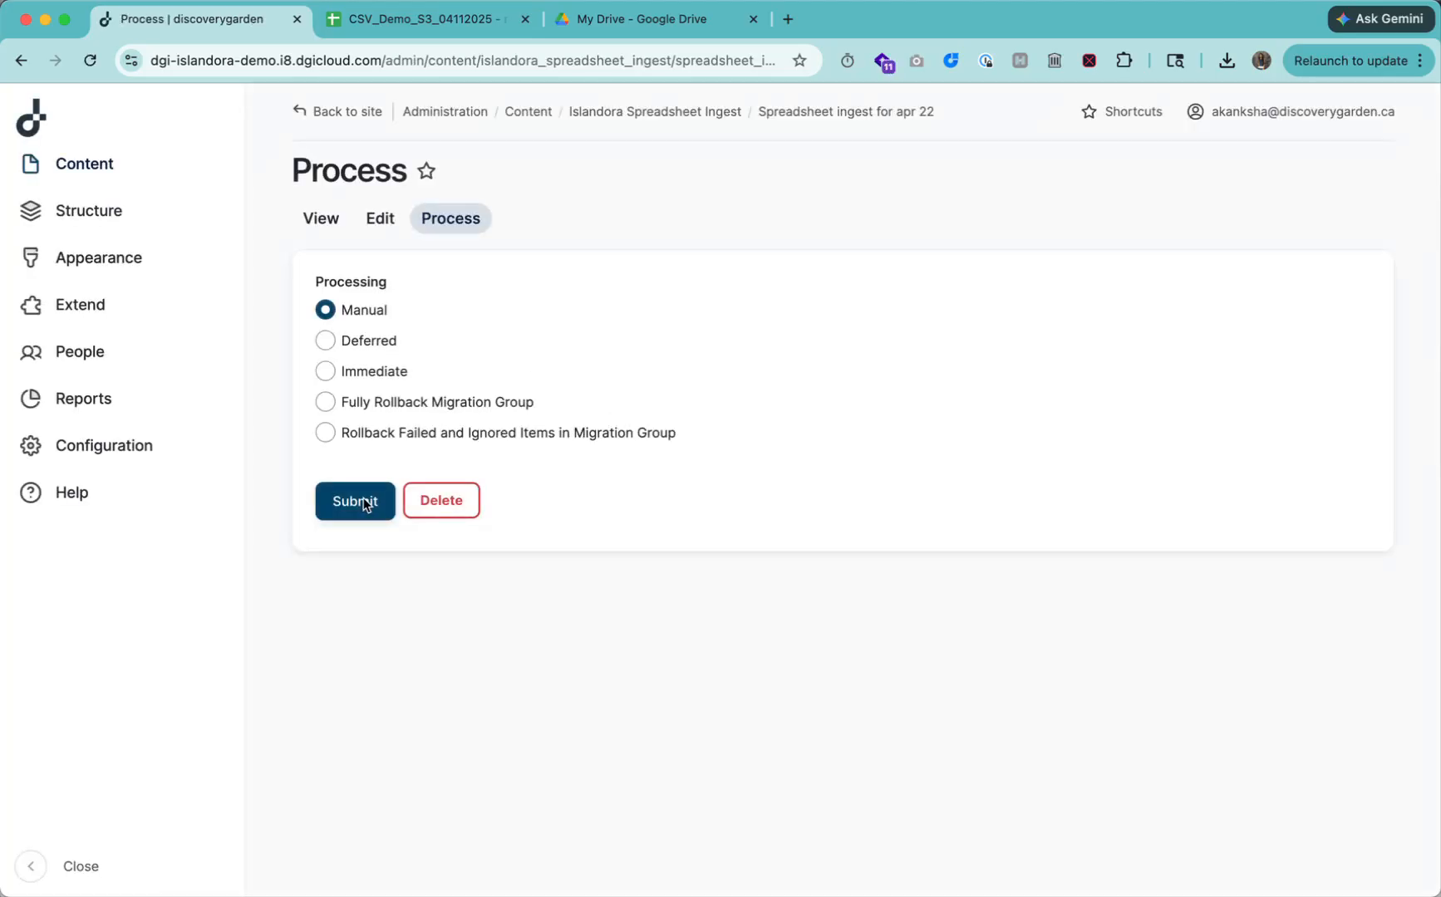
{"action": "left_click", "coordinate": [30, 359]}
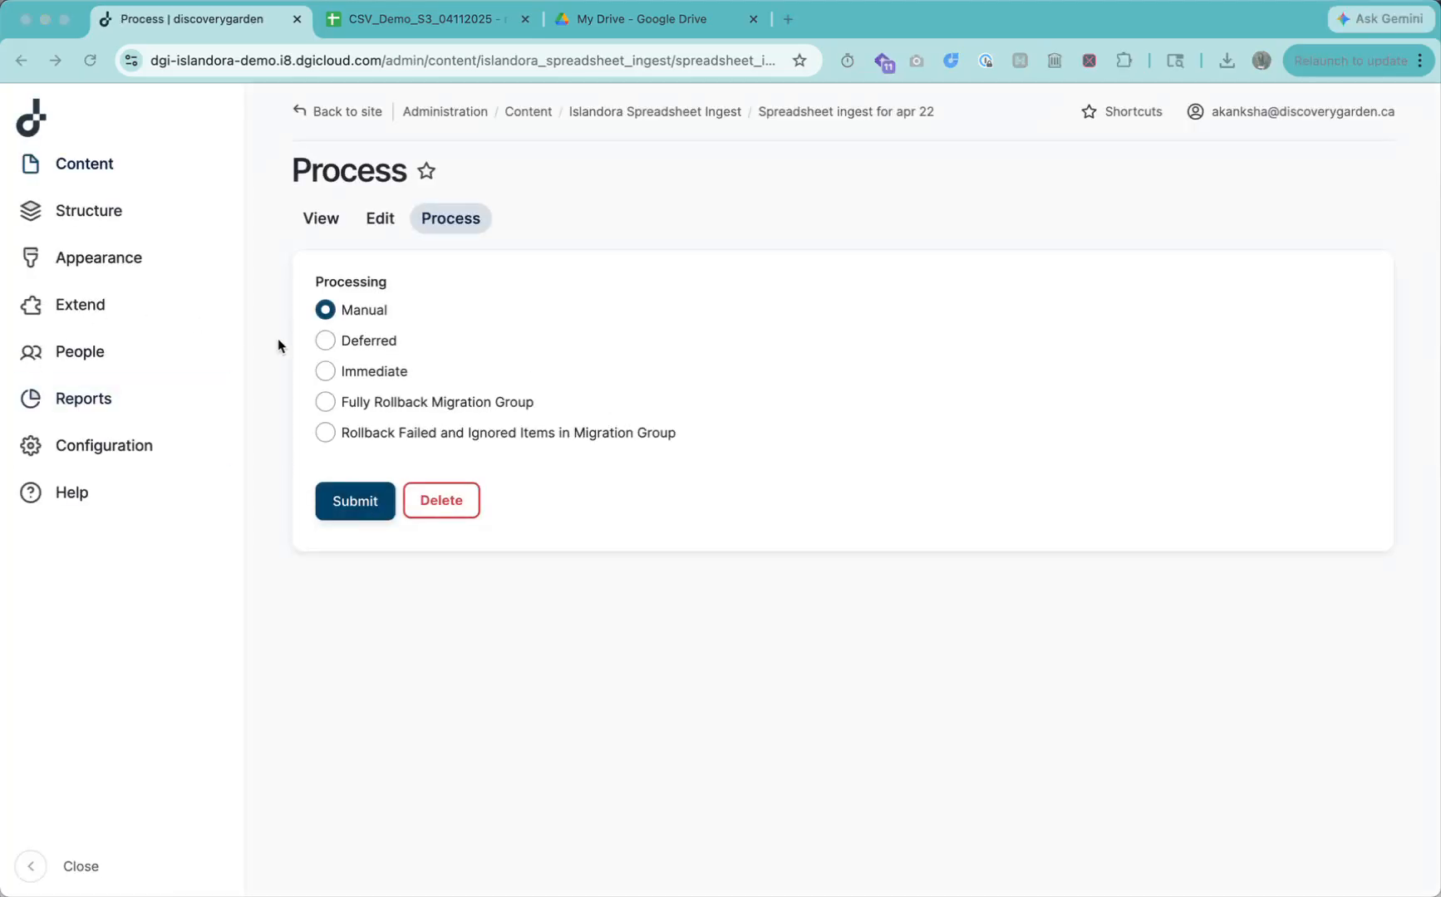
- Open the ingest request's migration group isi__spreadsheet_ingest_for_apr_22 from its overview and examine the status of its migrations
{"action": "left_click", "coordinate": [141, 172]}
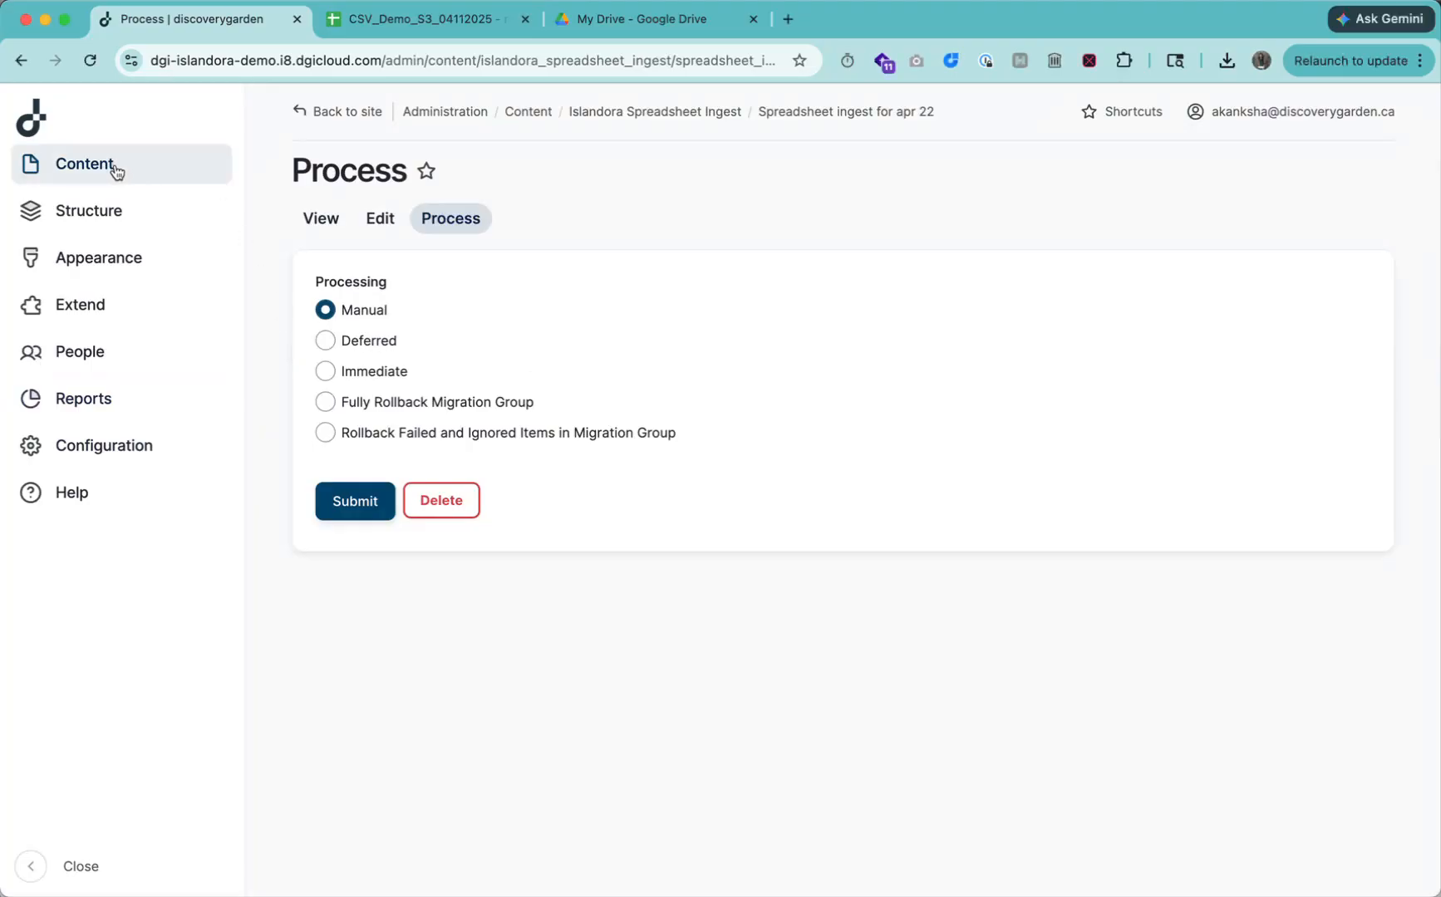
{"action": "left_click", "coordinate": [321, 220]}
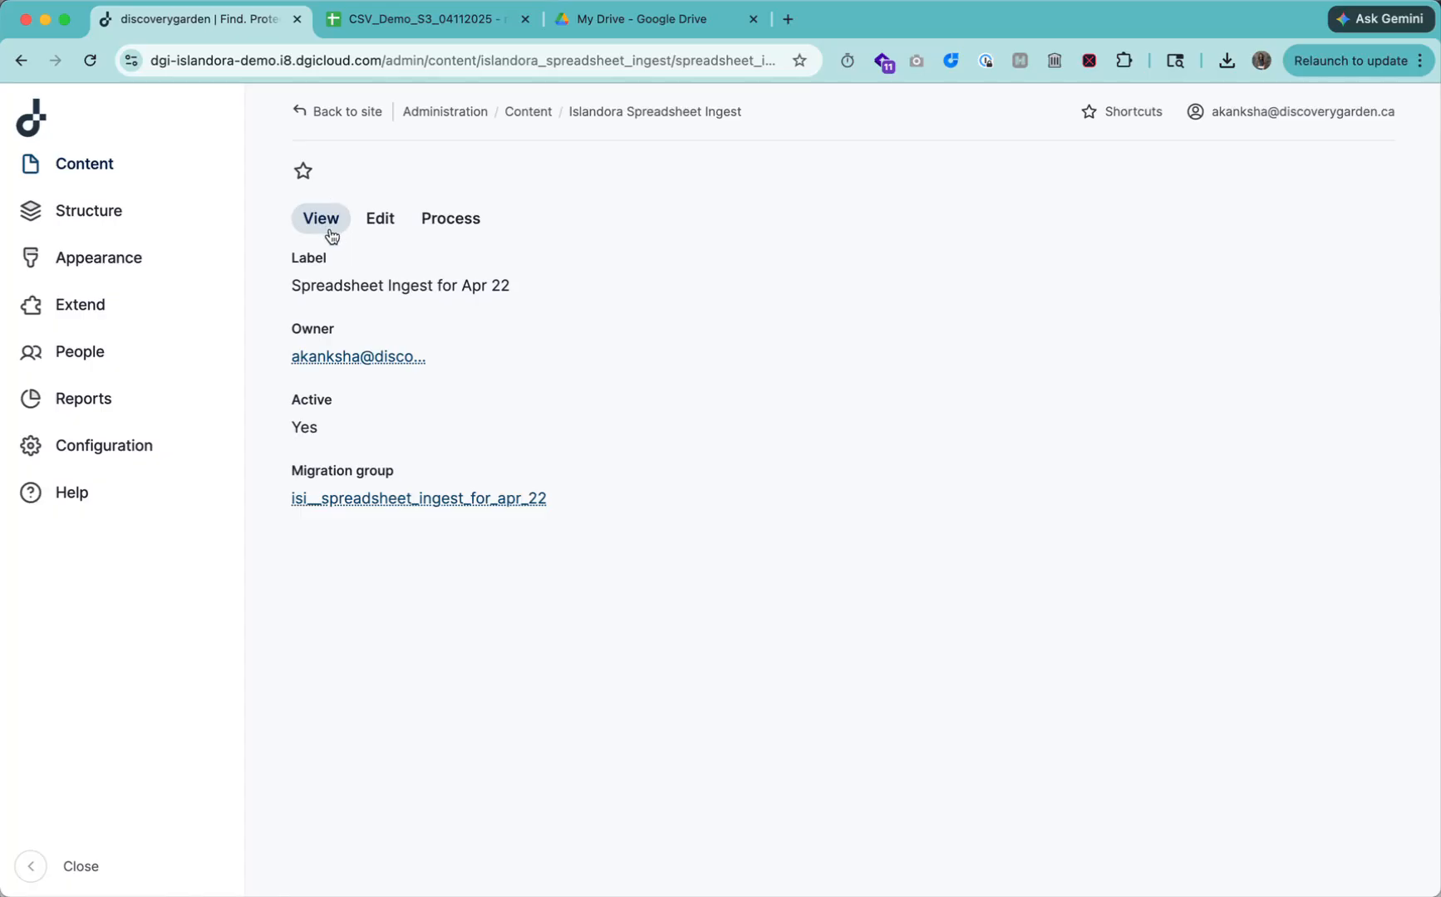
{"action": "left_click", "coordinate": [392, 501]}
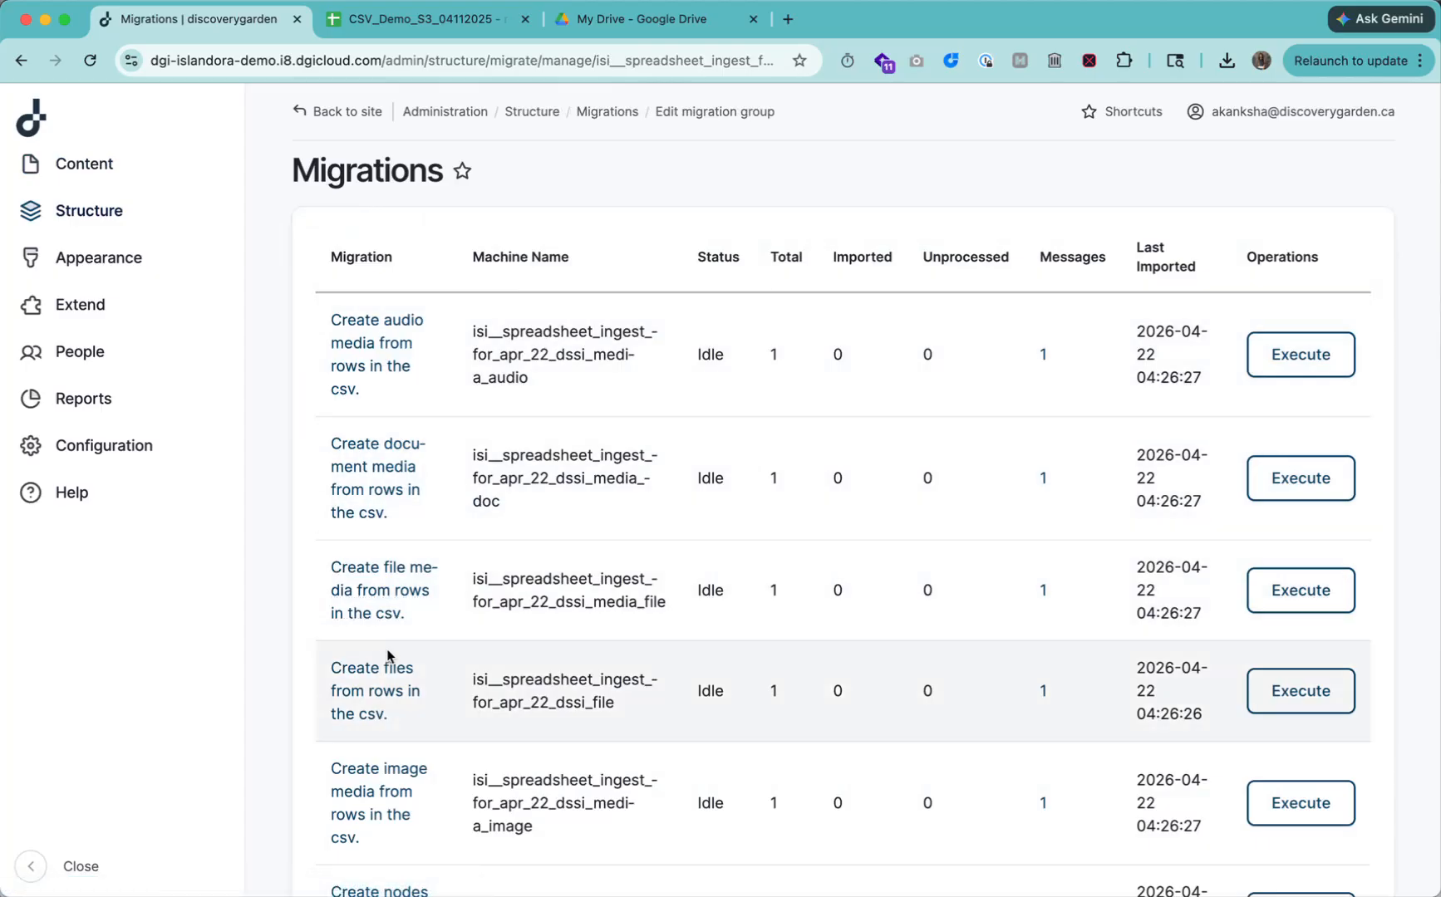
{"action": "scroll", "coordinate": [380, 598], "scroll_direction": "down", "scroll_amount": 5}
{"action": "scroll", "coordinate": [381, 659], "scroll_direction": "down", "scroll_amount": 2}
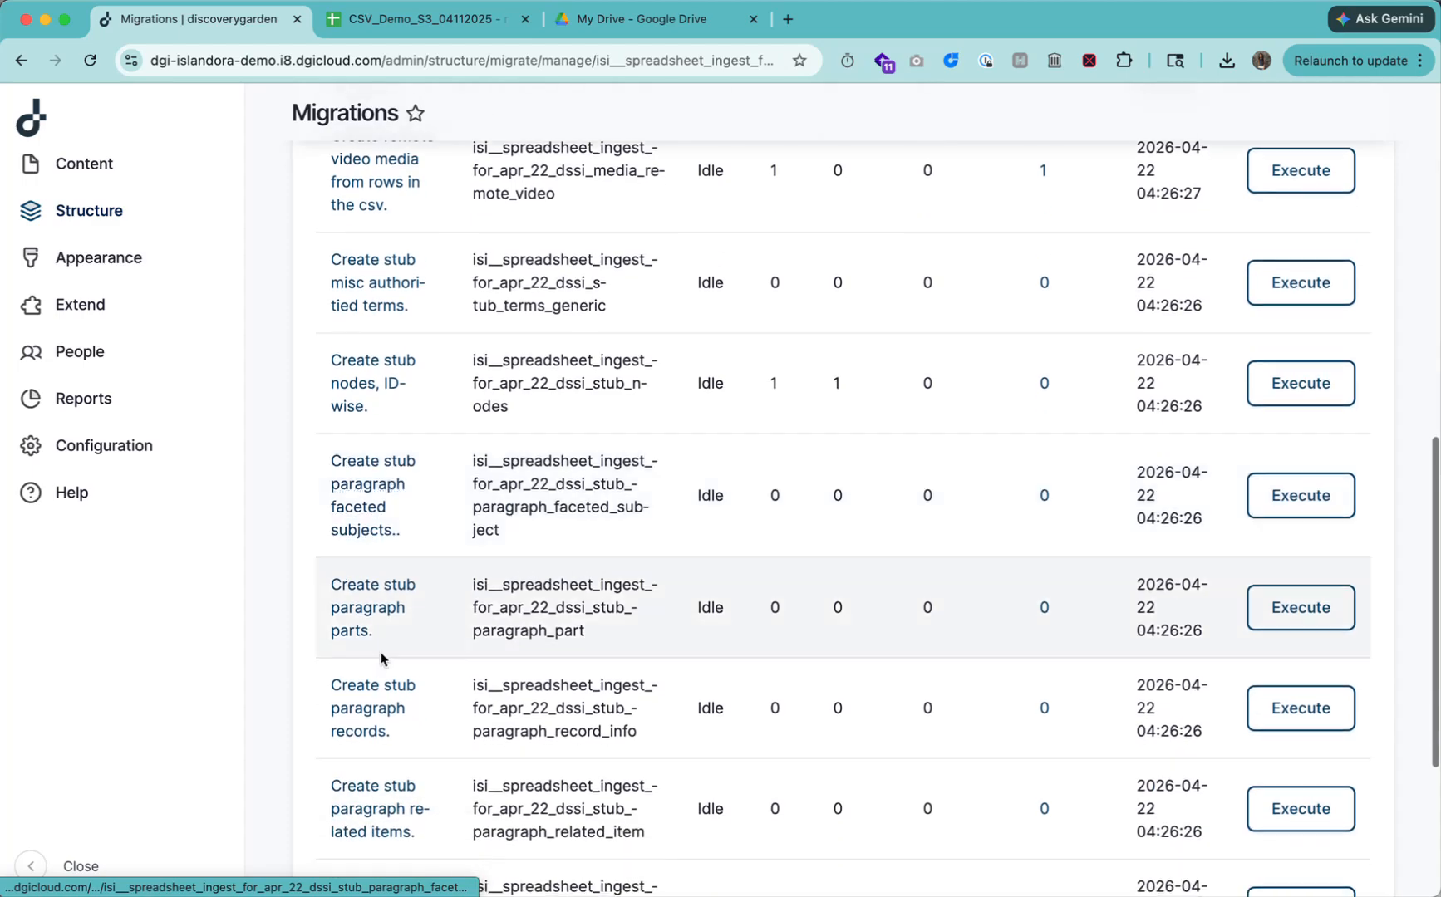
{"action": "scroll", "coordinate": [381, 659], "scroll_direction": "down", "scroll_amount": 7}
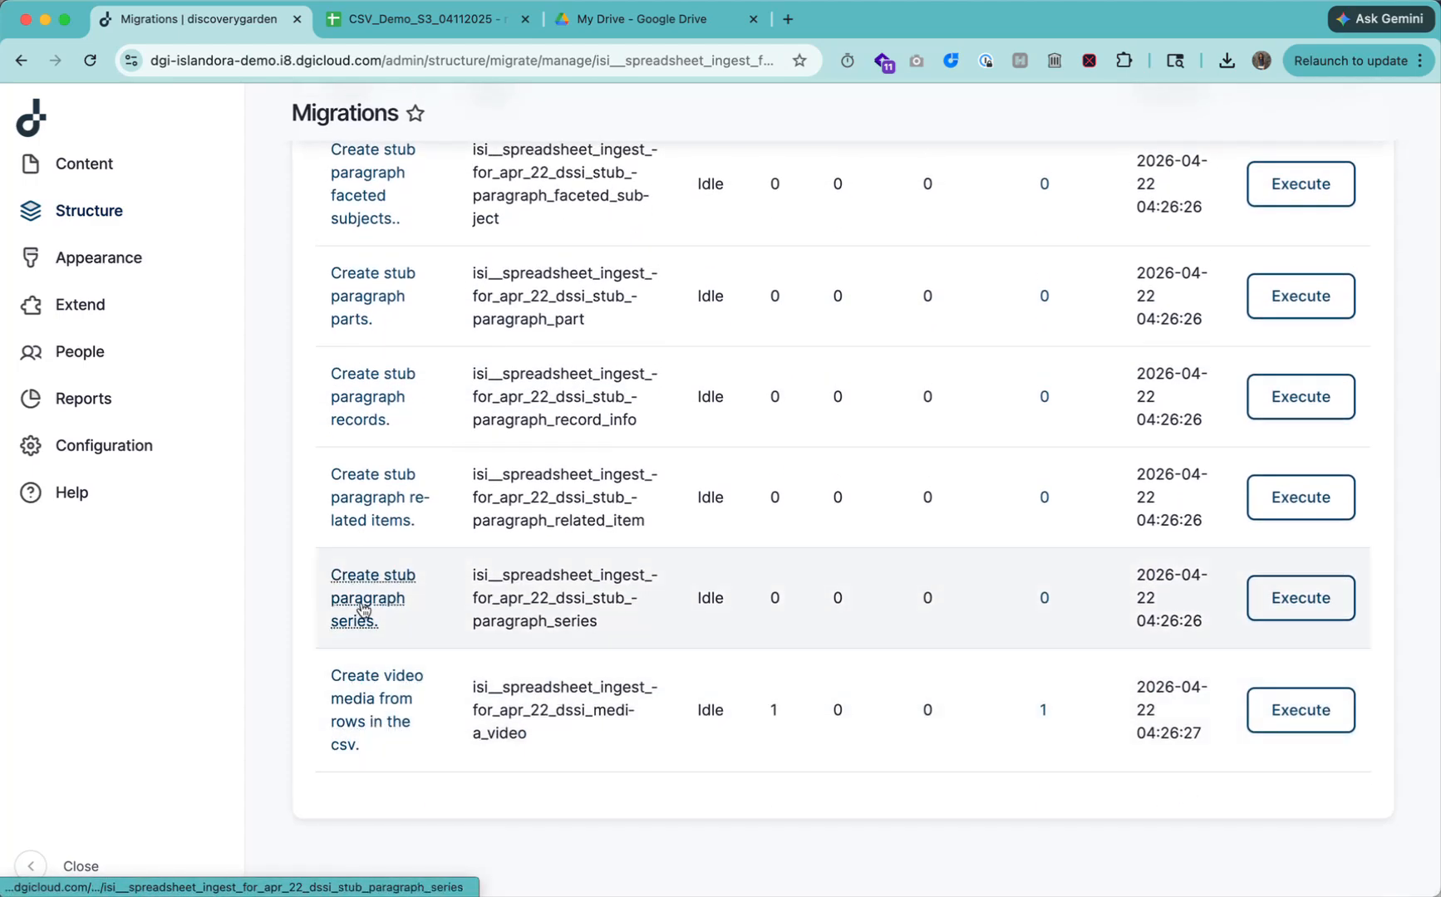
{"action": "scroll", "coordinate": [466, 577], "scroll_direction": "up", "scroll_amount": 15}
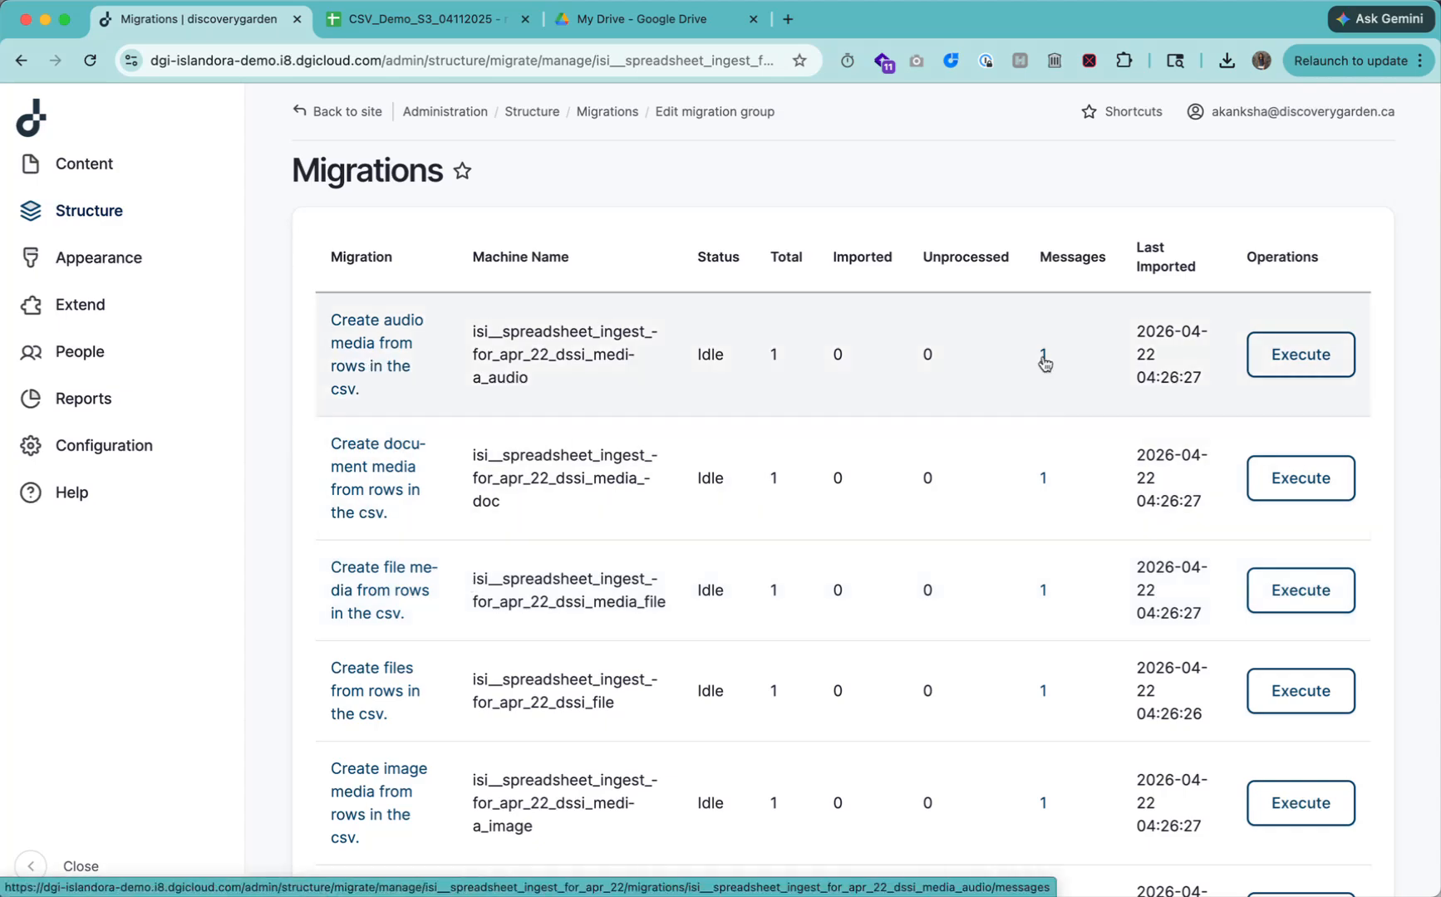
- Read the message logged for the "Create audio media from rows in the csv." migration and return to the migrations list
{"action": "left_click", "coordinate": [1044, 358]}
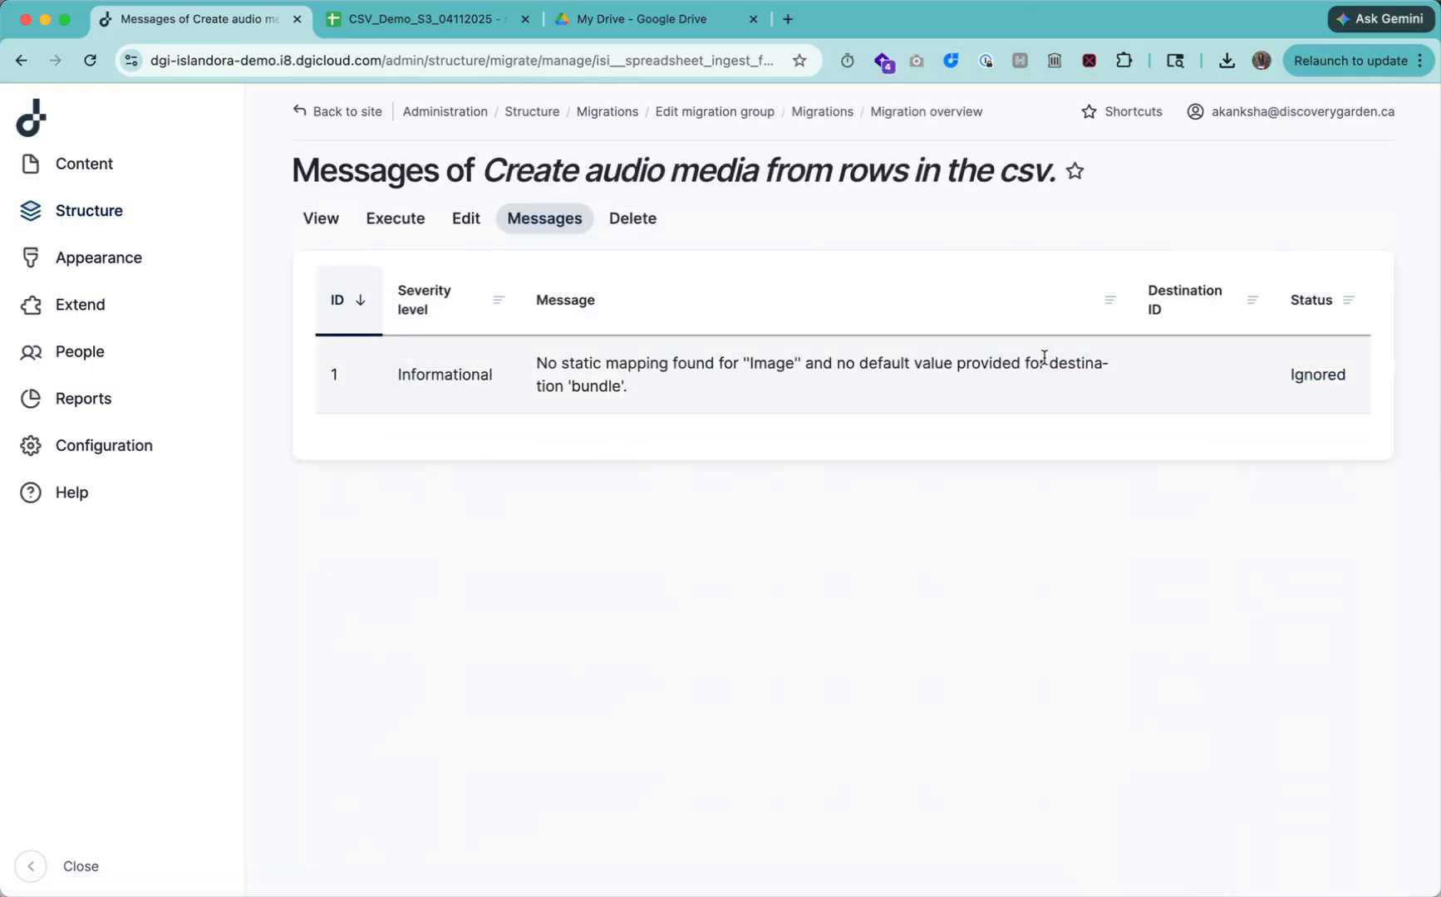
{"action": "left_click_drag", "start_coordinate": [536, 363], "coordinate": [640, 415]}
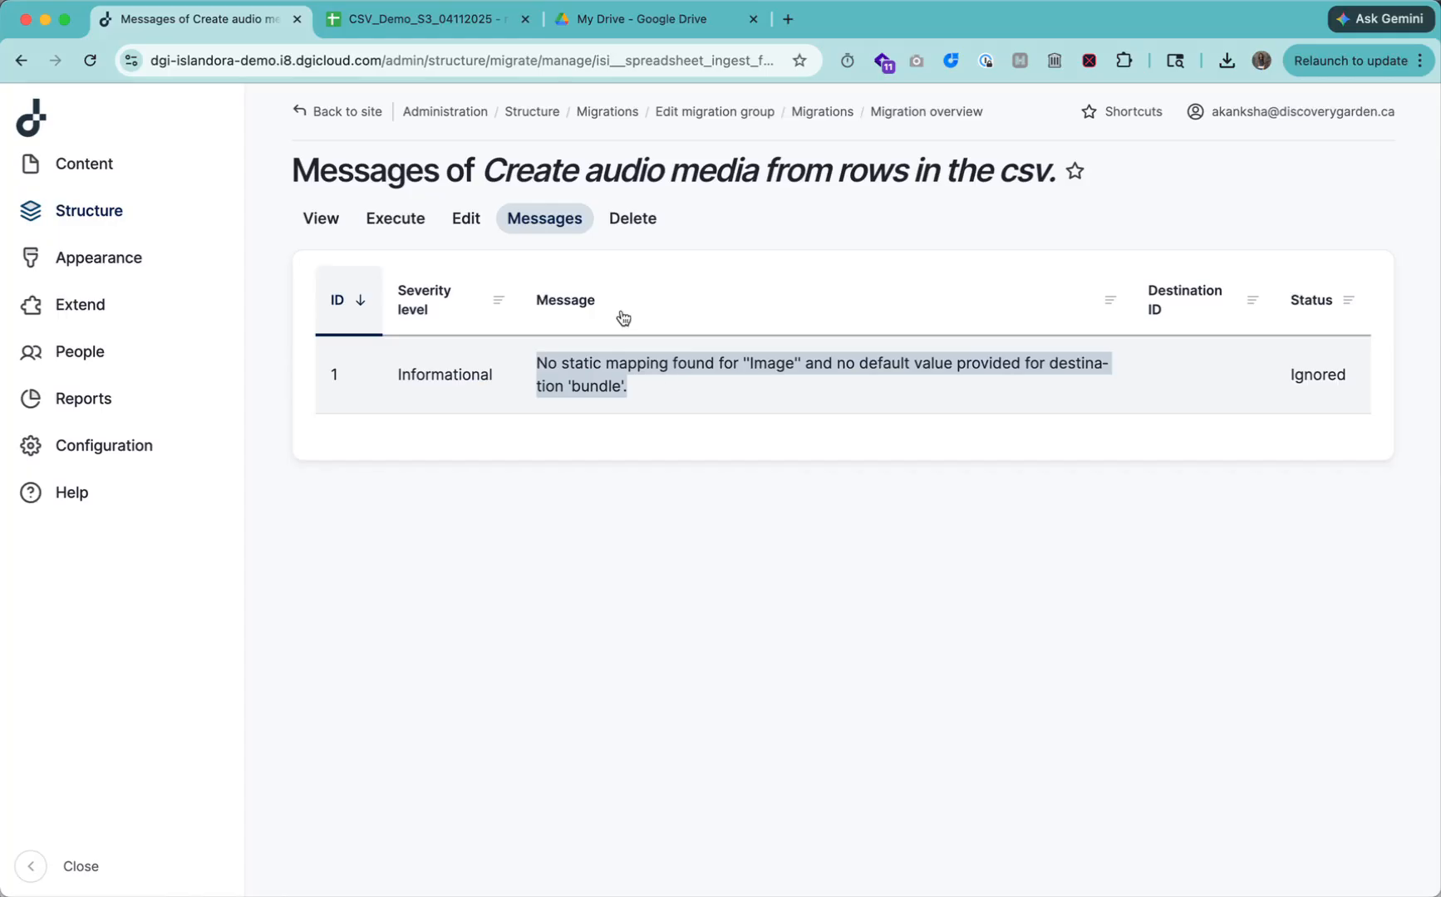
{"action": "left_click", "coordinate": [21, 60]}
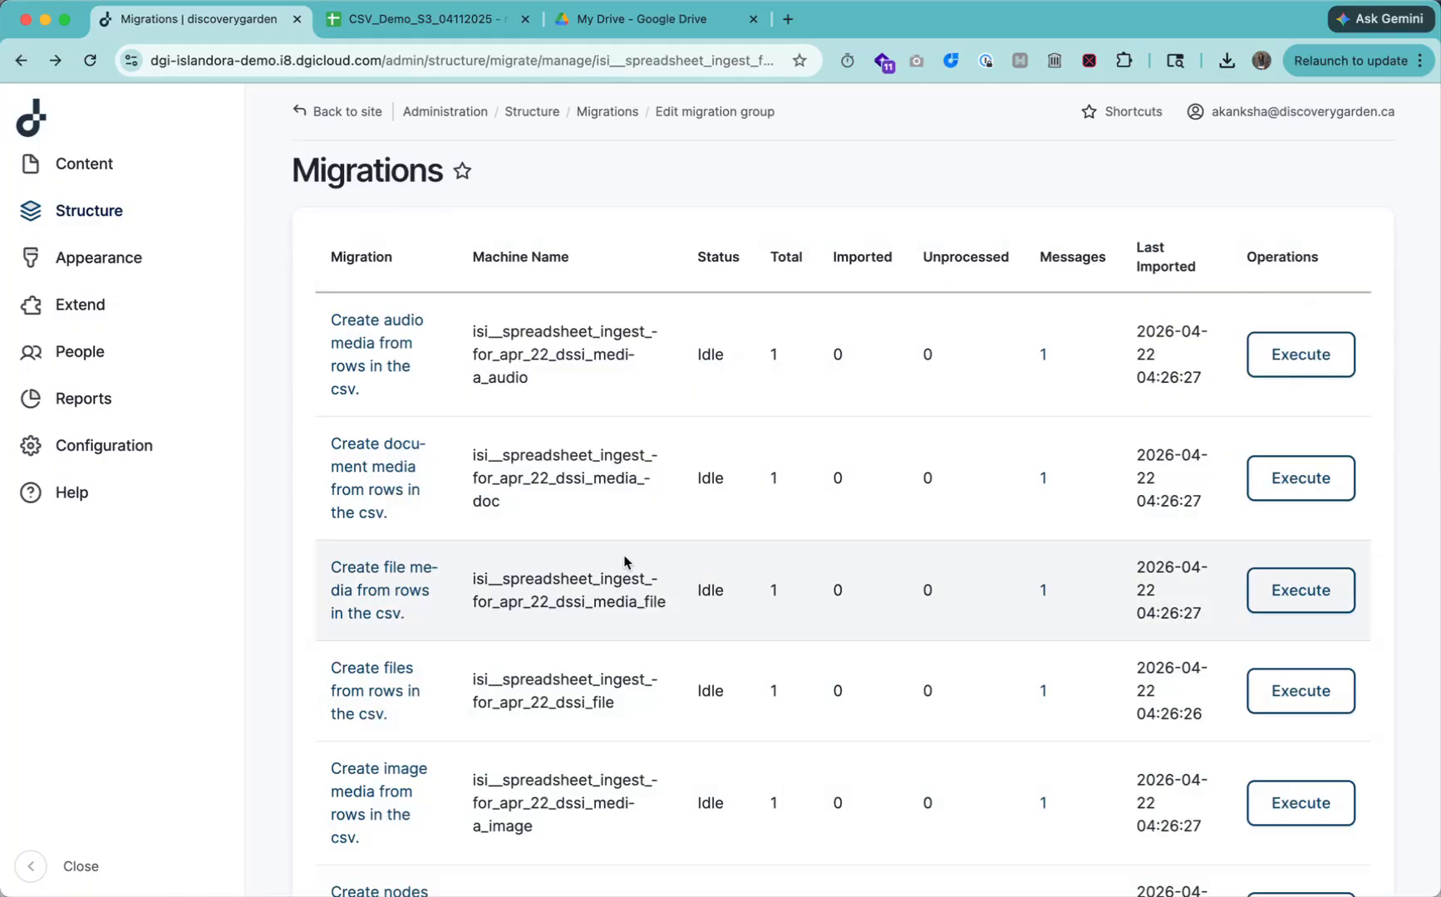
- Examine the rest of the migrations list, focusing on the "Create stub nodes, ID-wise." entry
{"action": "scroll", "coordinate": [626, 562], "scroll_direction": "down", "scroll_amount": 10}
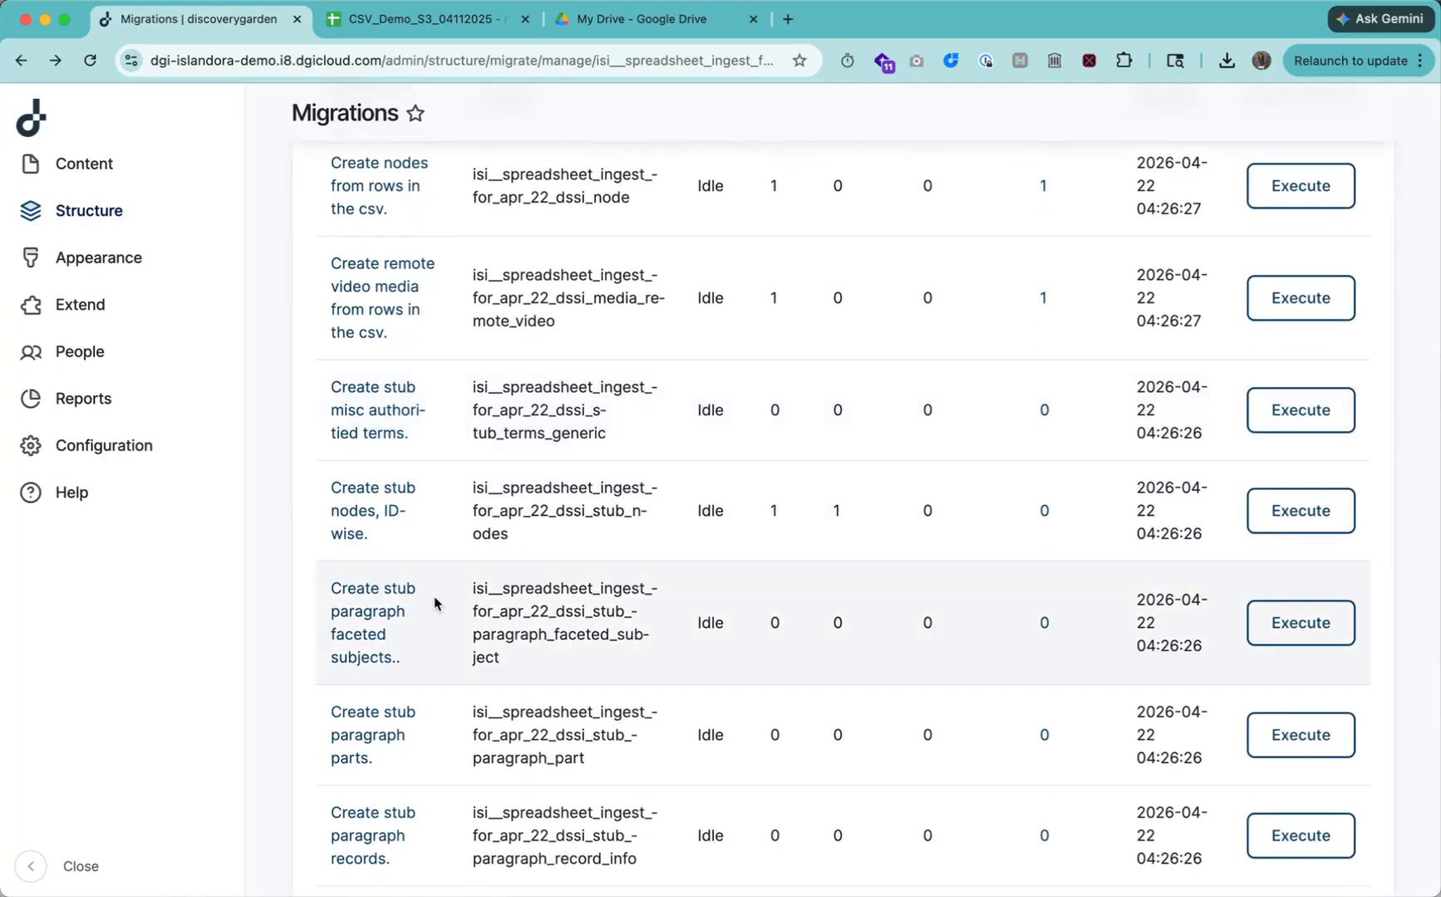
{"action": "left_click_drag", "start_coordinate": [329, 431], "coordinate": [402, 496]}
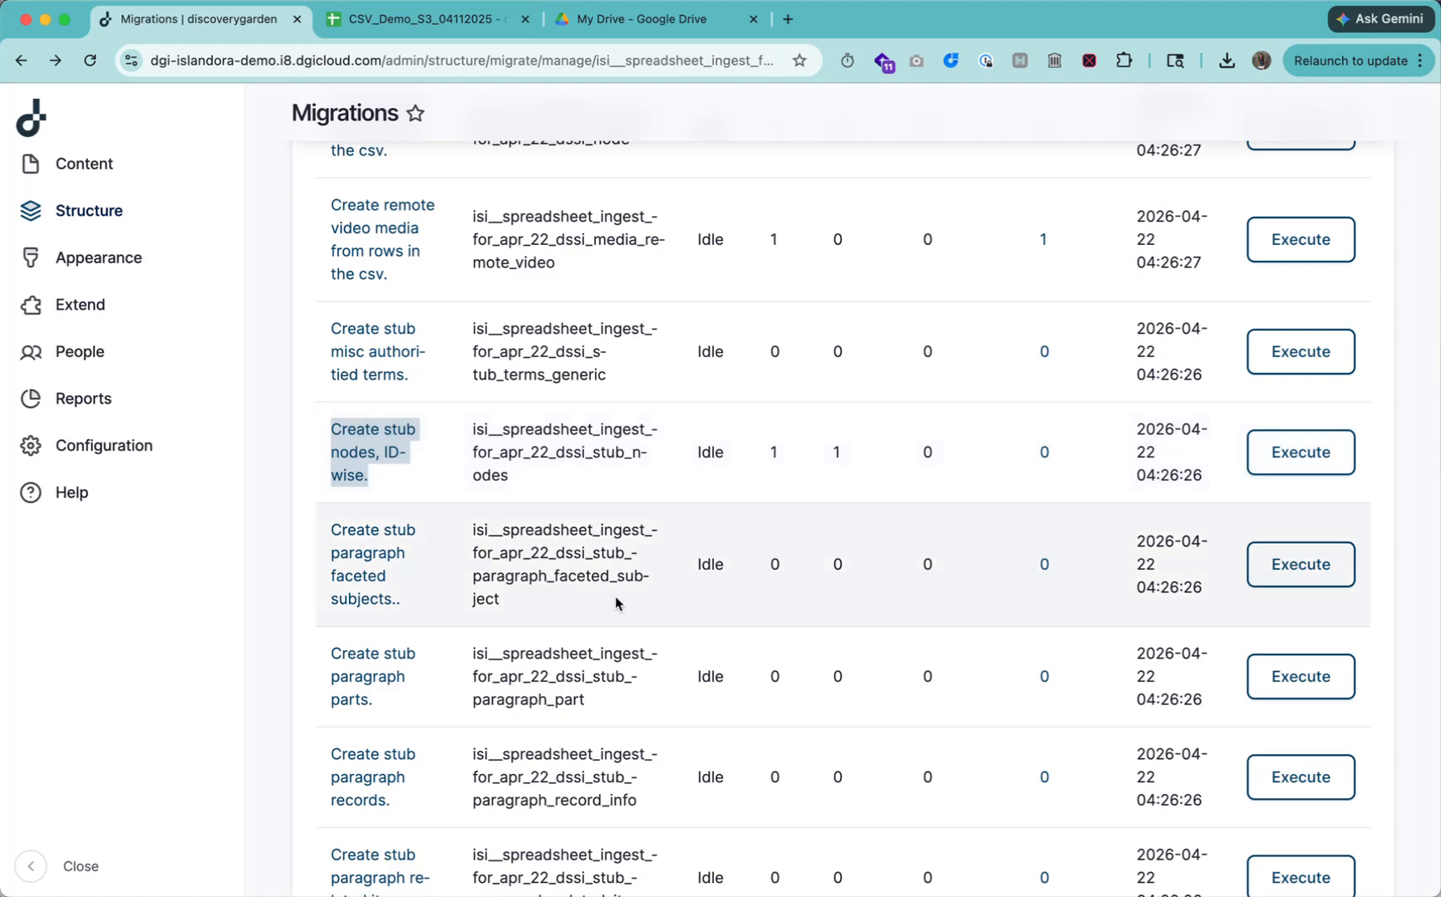
{"action": "scroll", "coordinate": [615, 604], "scroll_direction": "down", "scroll_amount": 5}
{"action": "scroll", "coordinate": [615, 598], "scroll_direction": "up", "scroll_amount": 20}
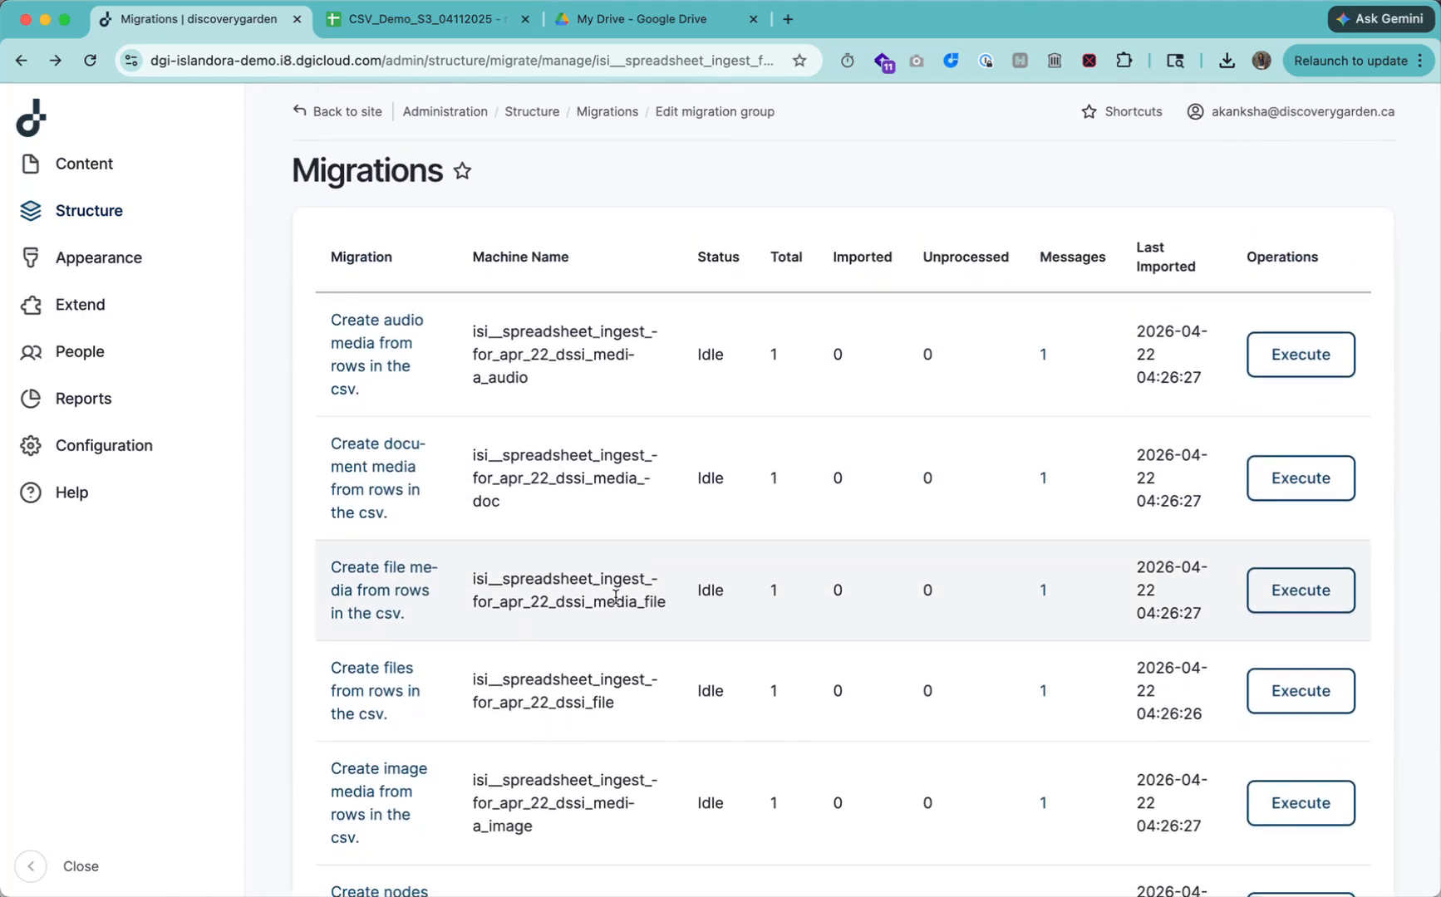
- Open the site's content list and check the updated date and status of the Florida home repository item at its head
{"action": "left_click", "coordinate": [116, 171]}
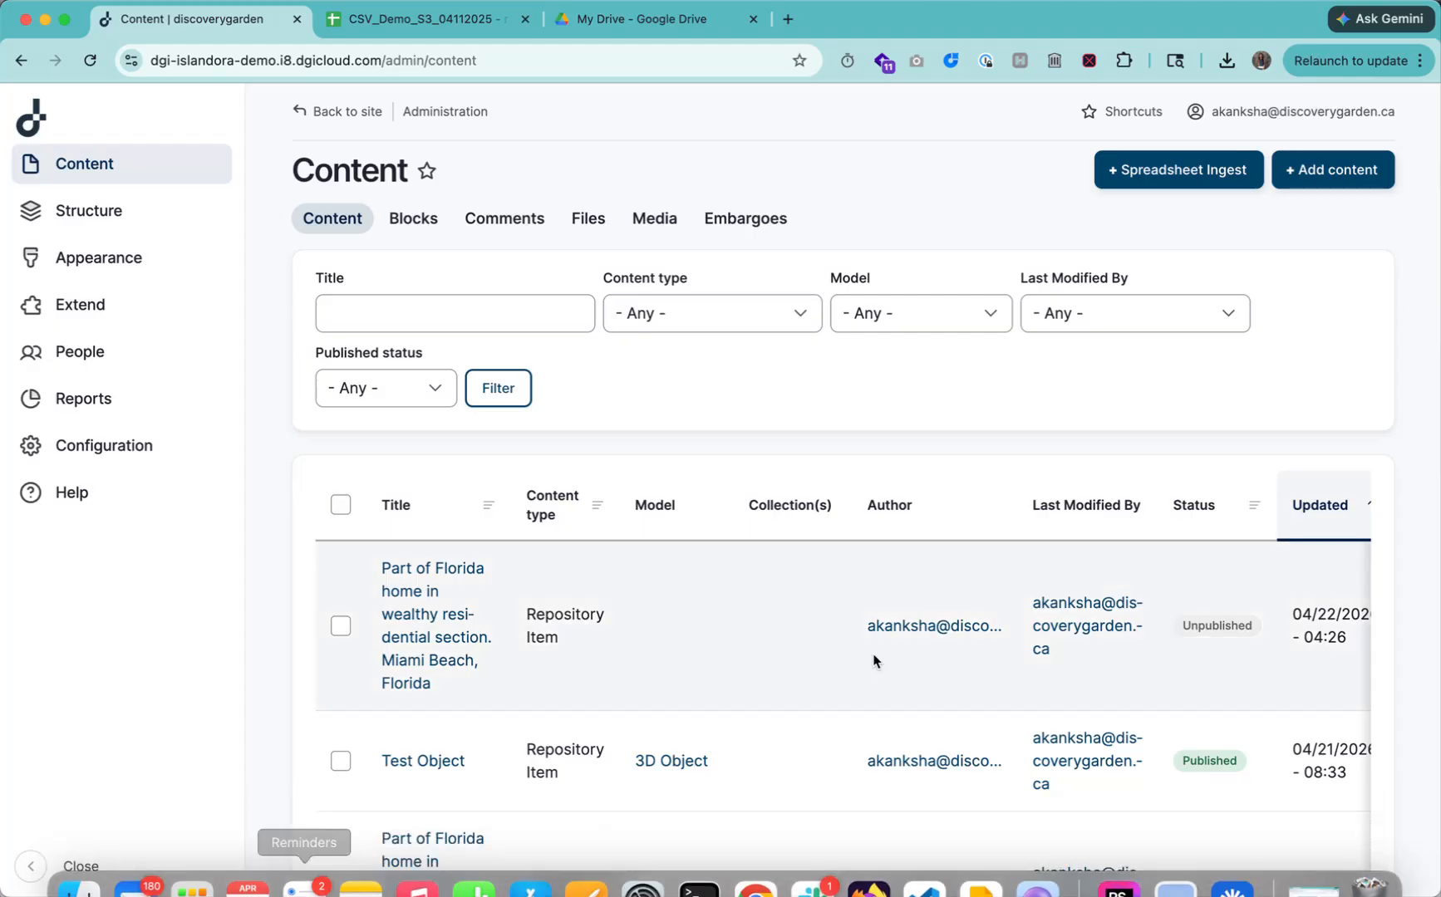
{"action": "scroll", "coordinate": [1158, 650], "scroll_direction": "right", "scroll_amount": 3}
{"action": "left_click_drag", "start_coordinate": [1105, 614], "coordinate": [1159, 666]}
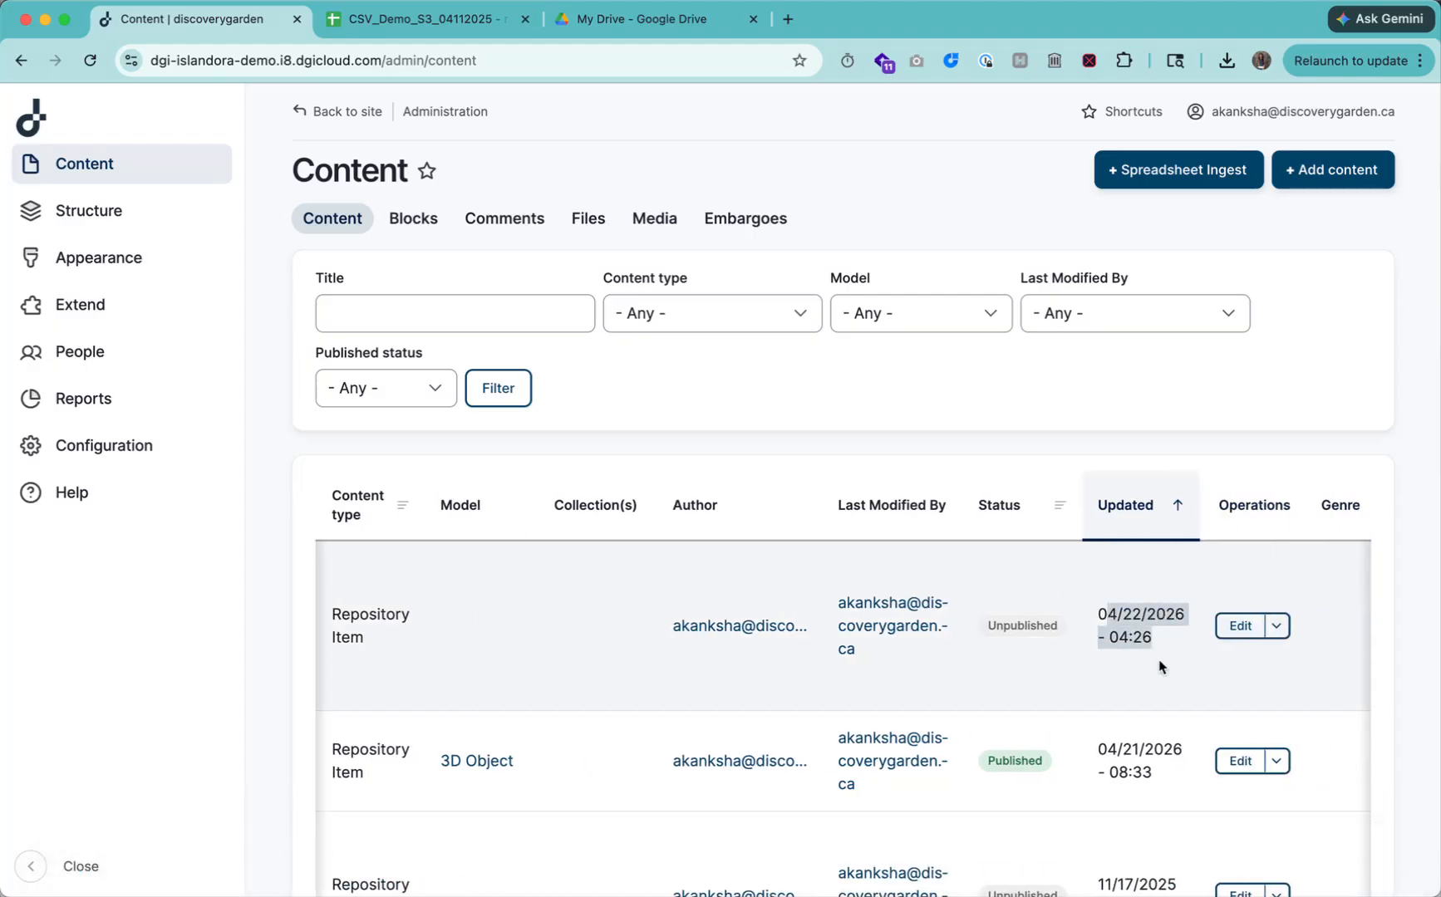
{"action": "scroll", "coordinate": [1164, 666], "scroll_direction": "left", "scroll_amount": 3}
{"action": "scroll", "coordinate": [921, 685], "scroll_direction": "right", "scroll_amount": 3}
- Open the newly ingested Florida home repository item for editing and look through its metadata fields
{"action": "left_click", "coordinate": [1176, 628]}
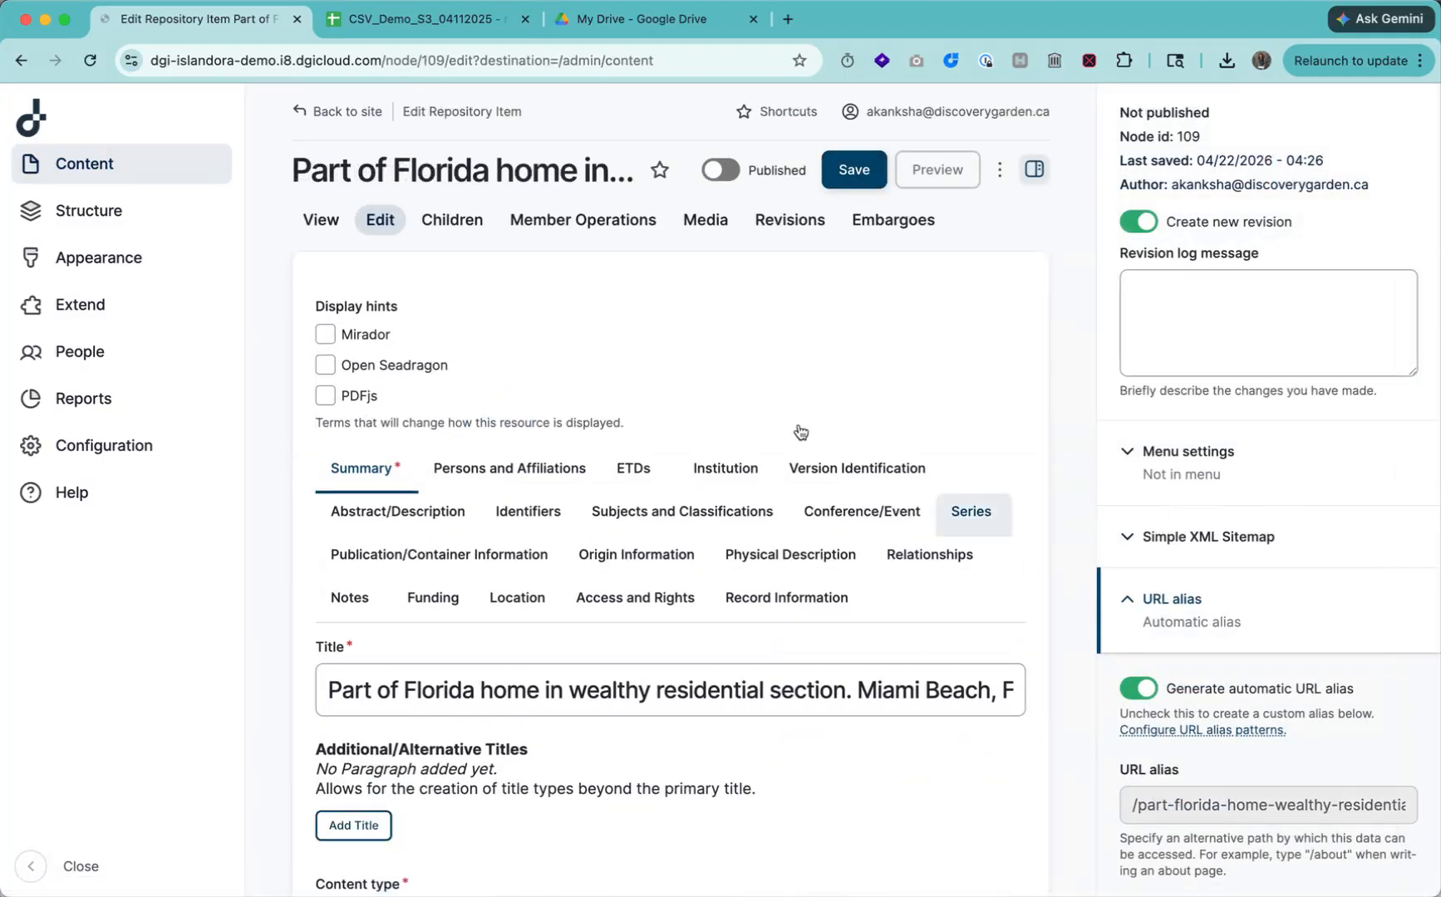
{"action": "scroll", "coordinate": [569, 760], "scroll_direction": "down", "scroll_amount": 12}
{"action": "scroll", "coordinate": [566, 761], "scroll_direction": "down", "scroll_amount": 3}
{"action": "scroll", "coordinate": [566, 761], "scroll_direction": "up", "scroll_amount": 15}
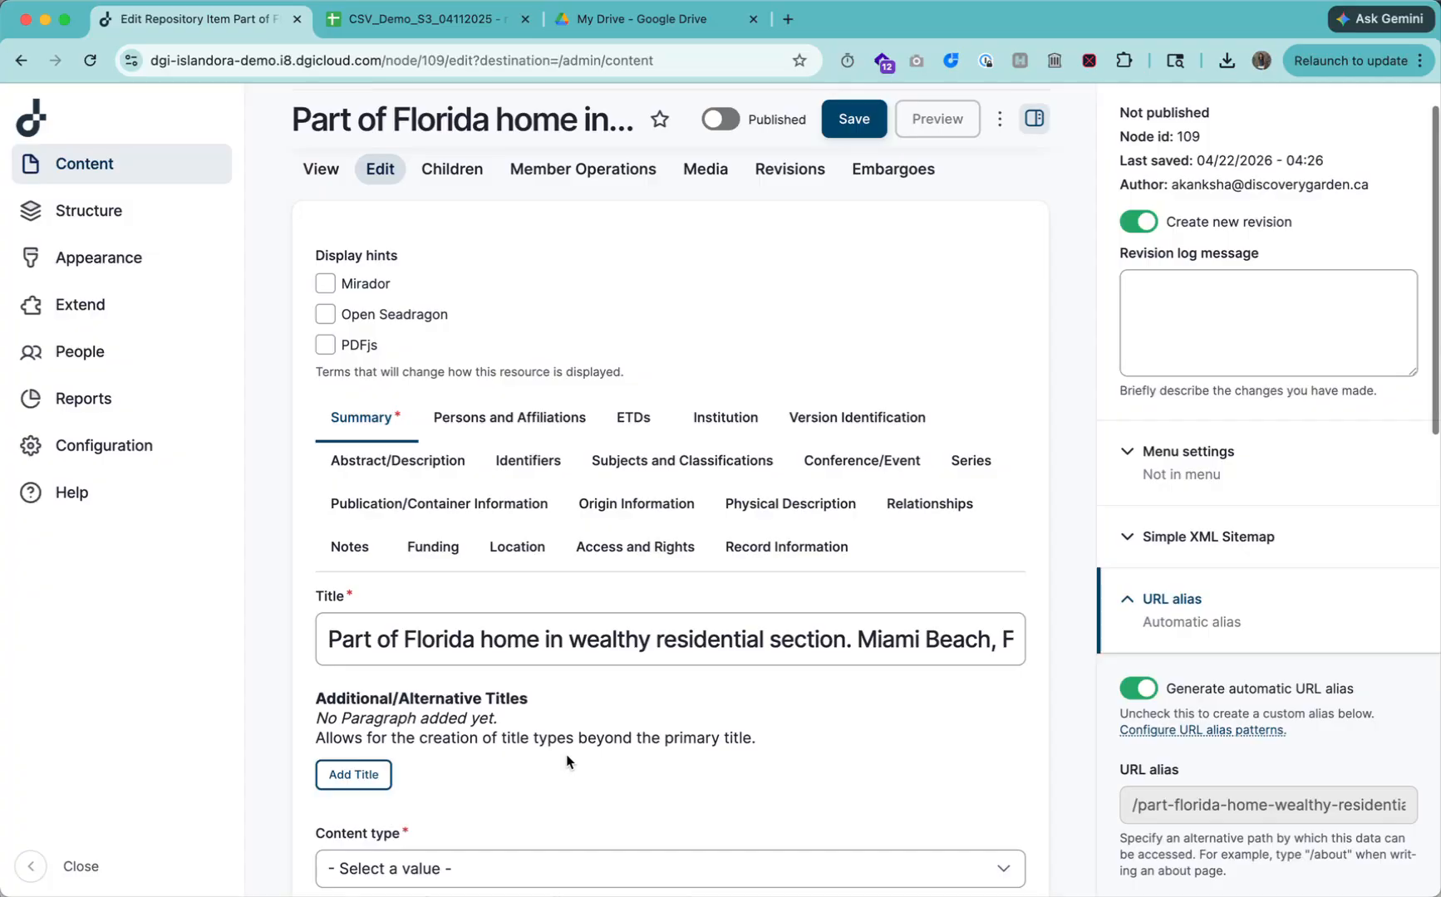
{"action": "scroll", "coordinate": [567, 761], "scroll_direction": "up", "scroll_amount": 1}
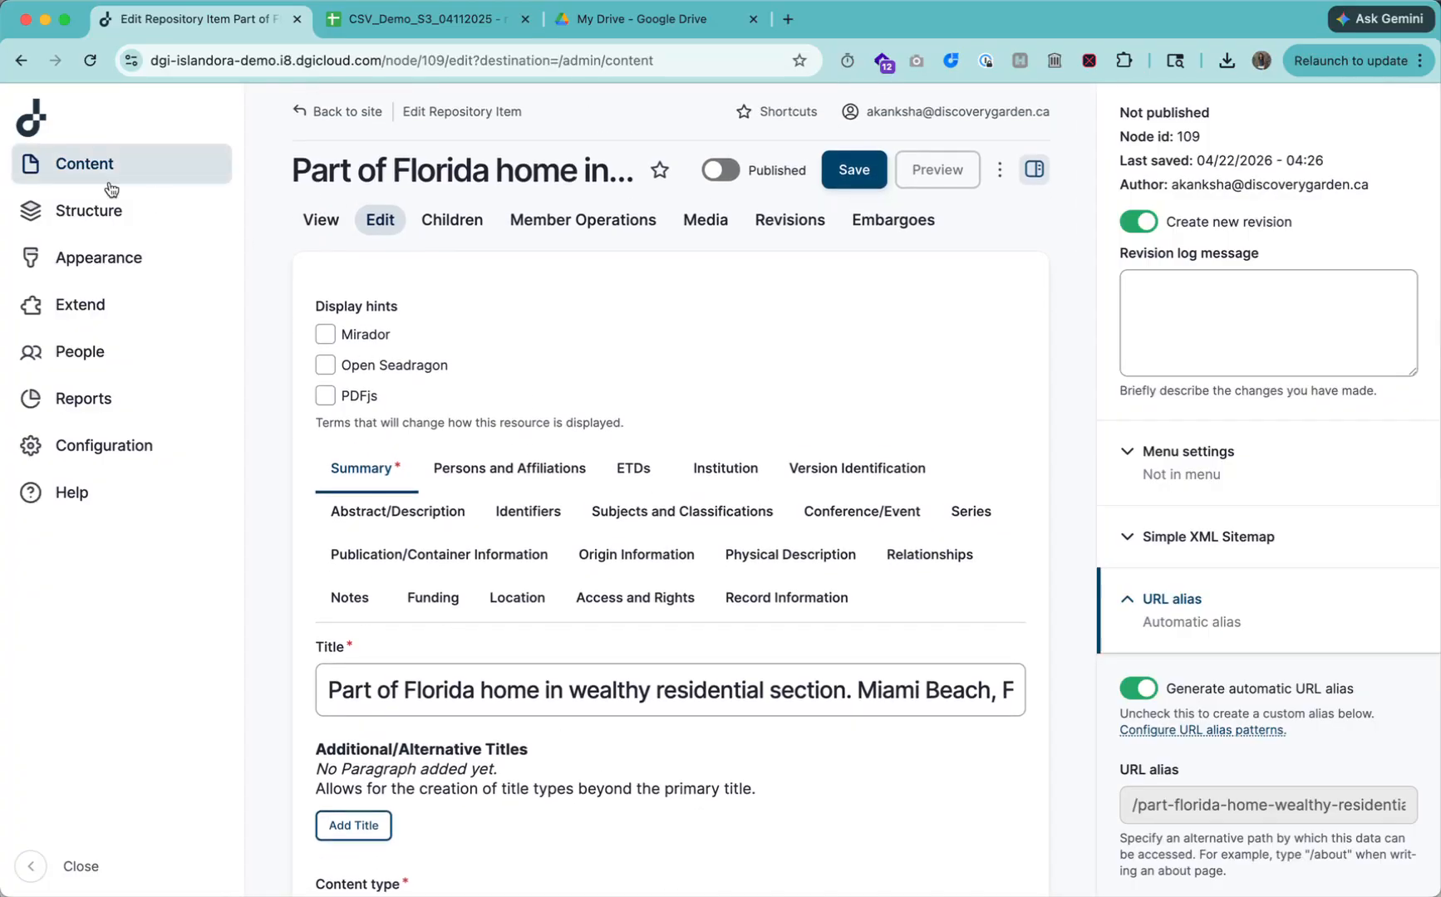